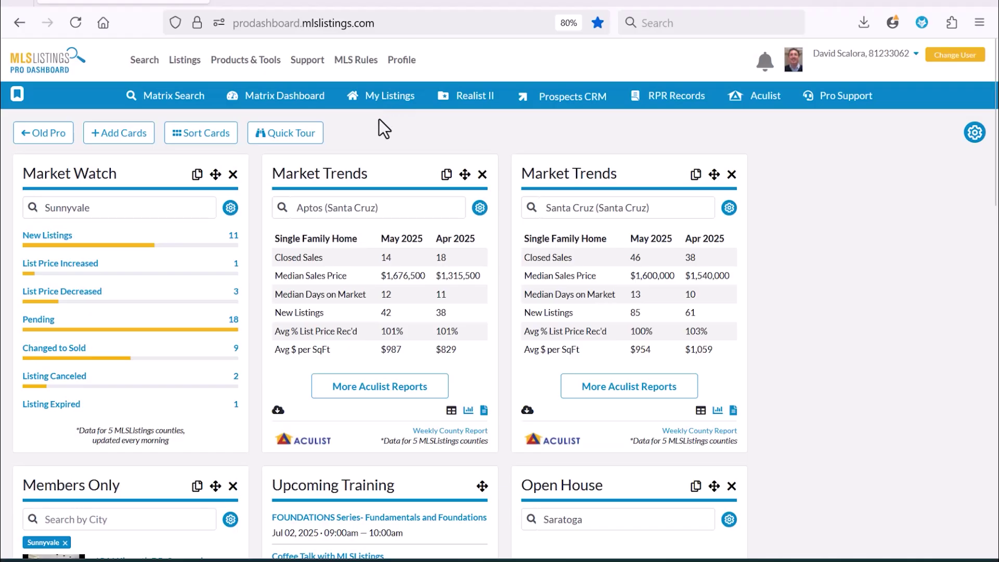
- Open the Listings menu to show Manage Listings, LM Training and the other listing tools
left_click(186, 61)
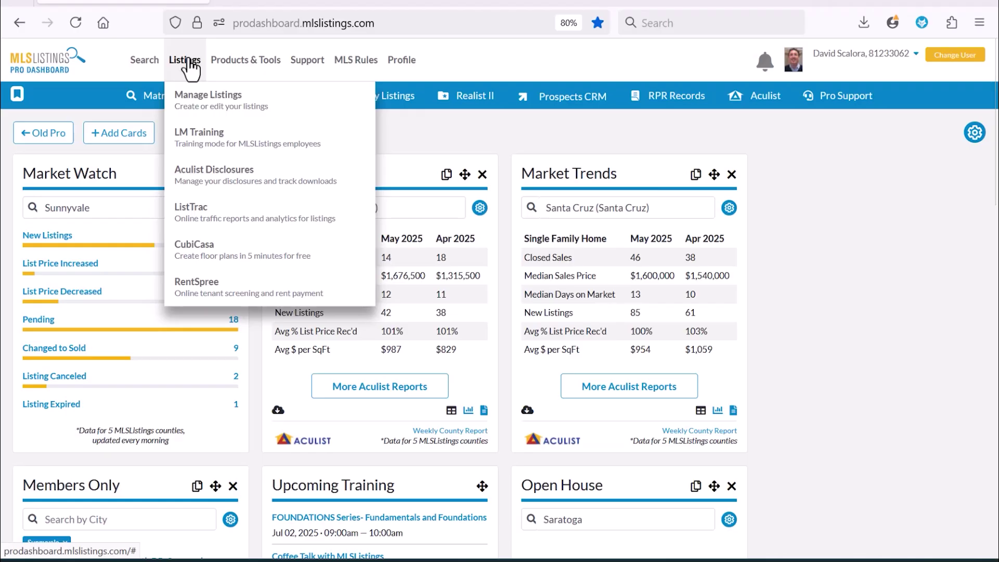
- Go to Manage Listings and open the new open house form for listing ML81592977
left_click(216, 108)
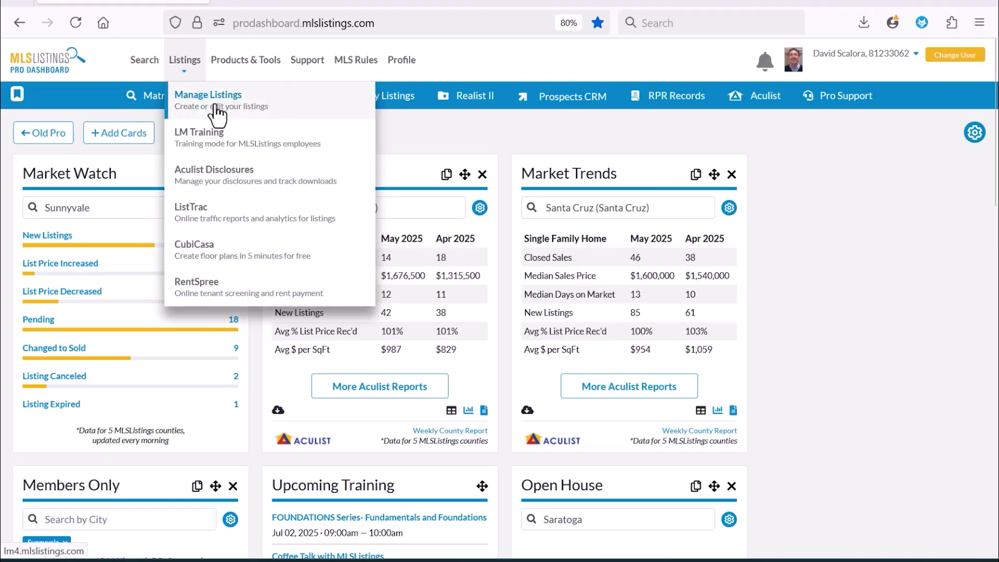
key("ctrl")
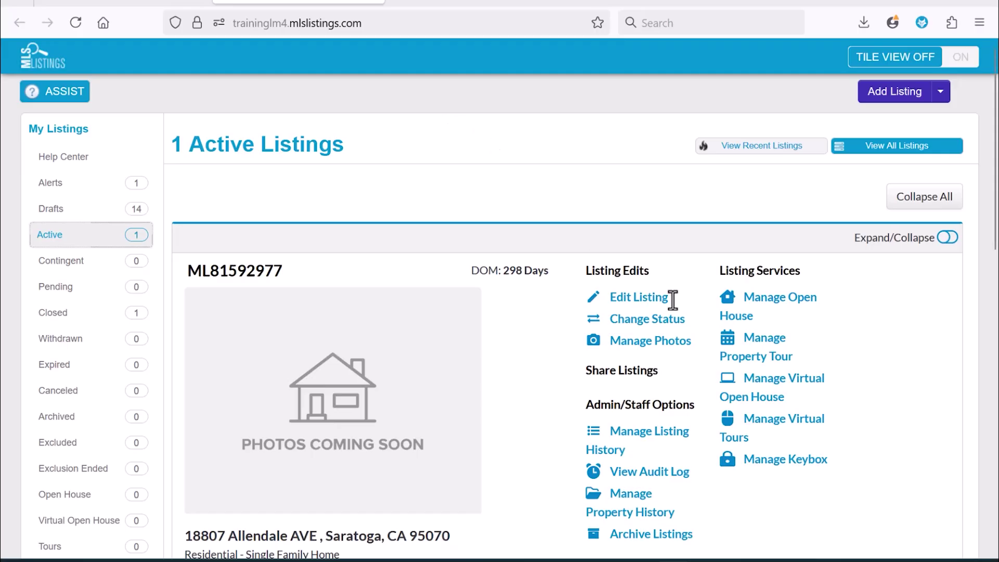
left_click(797, 306)
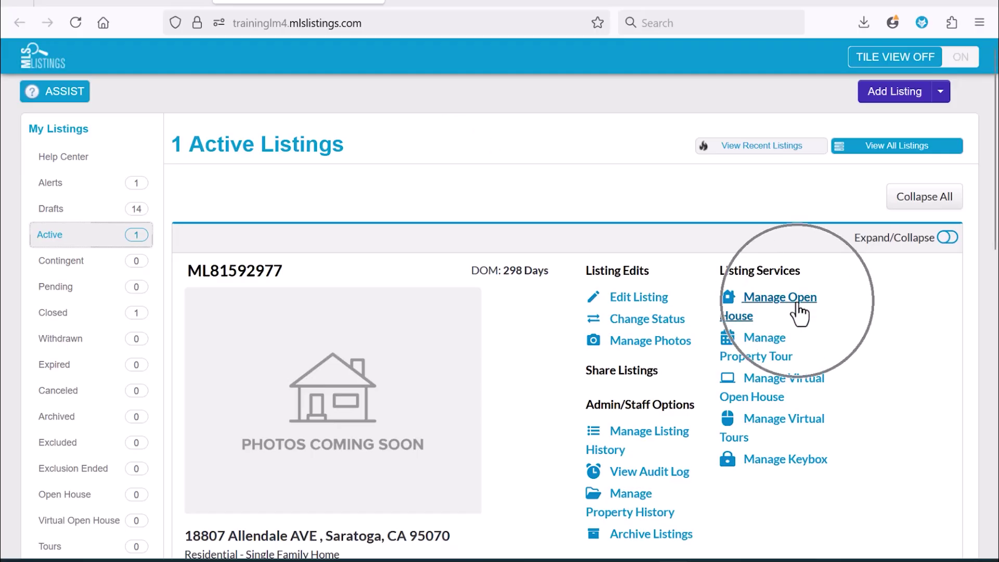
left_click(774, 312)
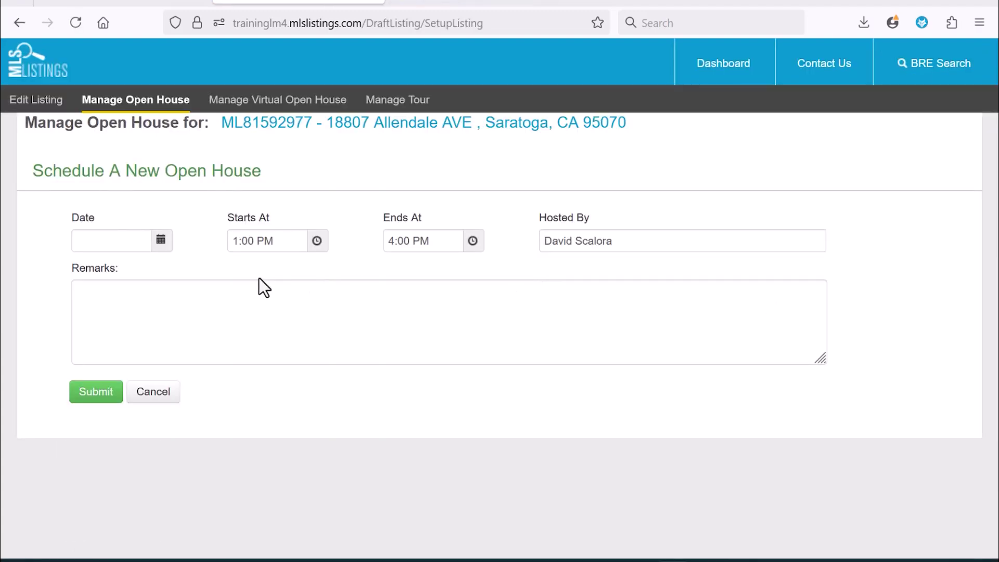
- Set the open house date to 07/05/2025, from 1:00 PM to 4:00 PM
left_click(161, 240)
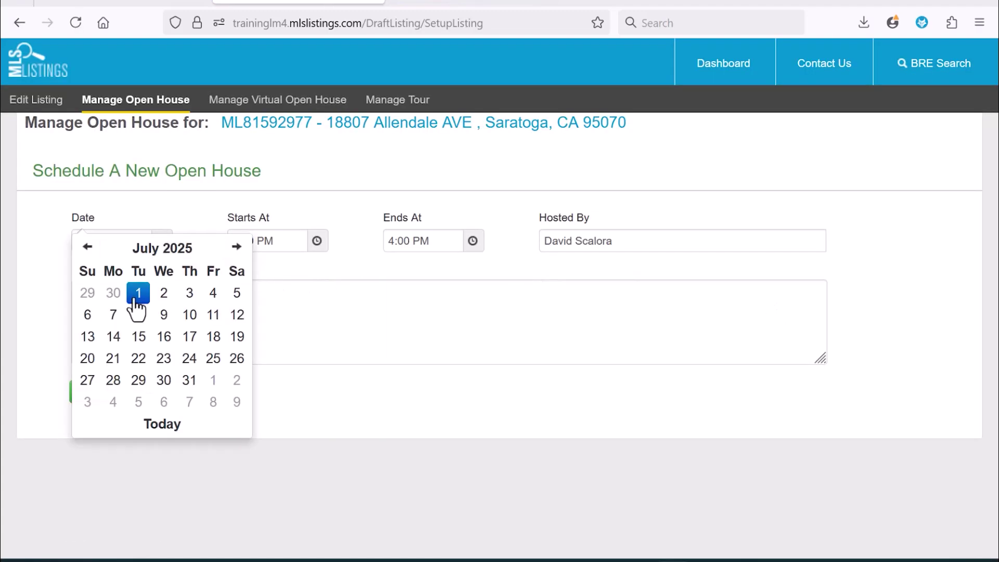
left_click(239, 294)
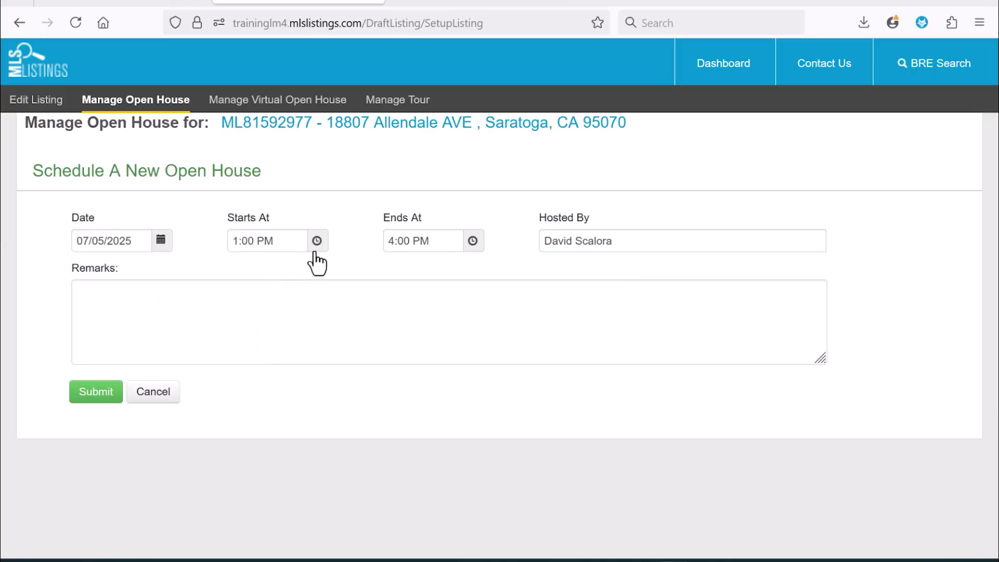
left_click(437, 255)
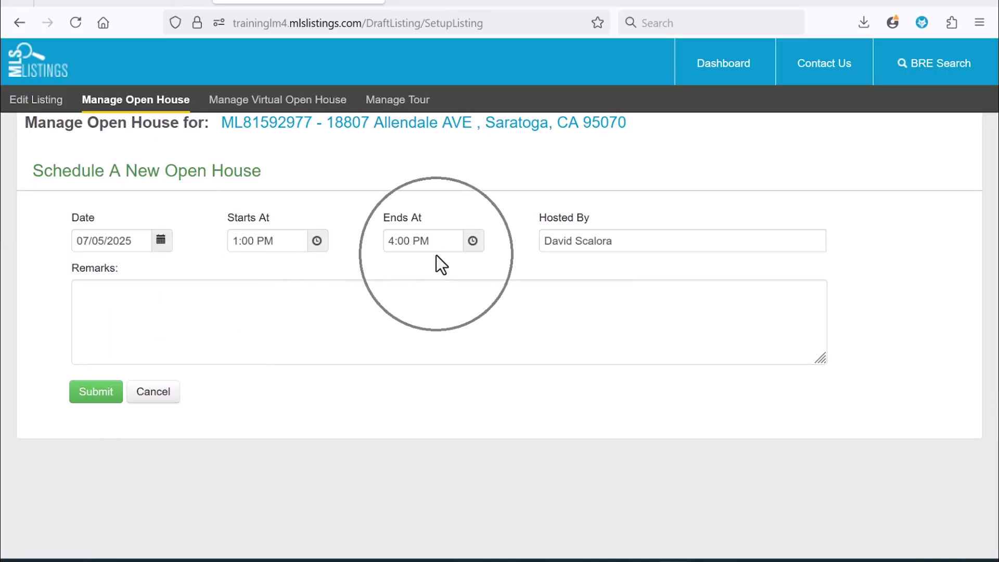
left_click(628, 241)
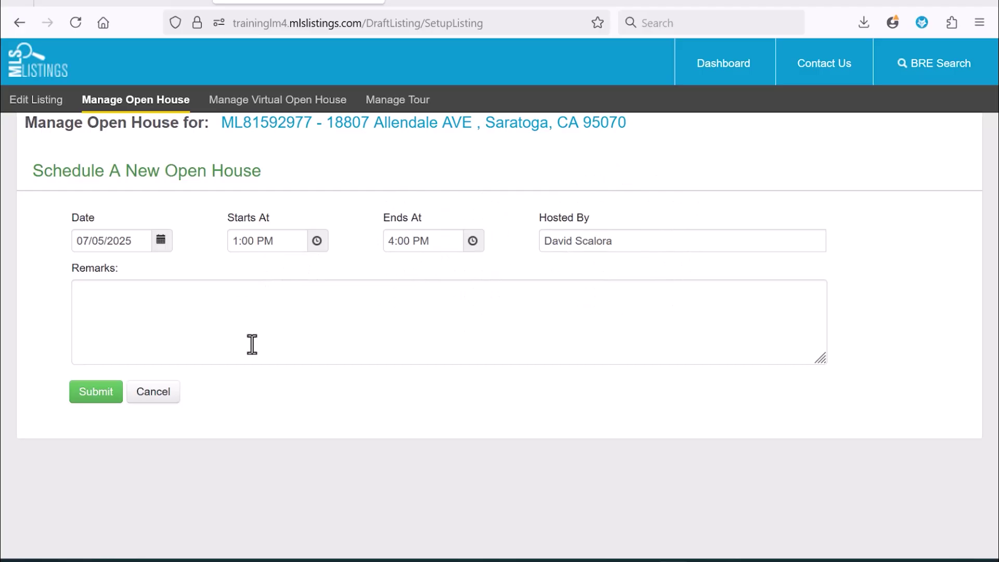
- Enter the remark 'Free Pizza' and submit the open house
left_click(211, 304)
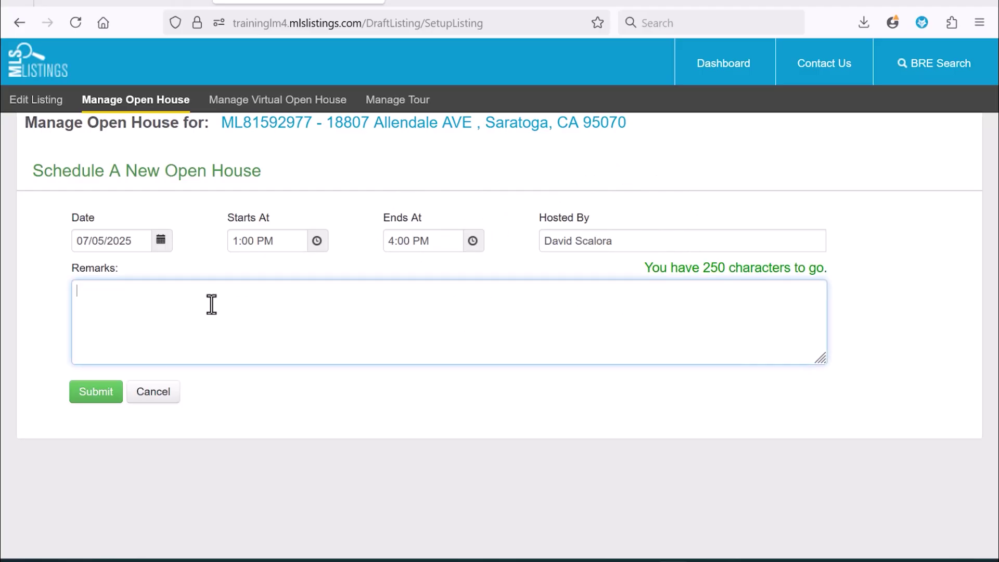
type("Free Pi8zz")
key("BackSpace")
key("BackSpace")
key("BackSpace")
type("zza...")
left_click(97, 396)
- Return to the Pro Dashboard, launch Matrix Search and choose SEARCH > Open Houses
left_click(124, 1)
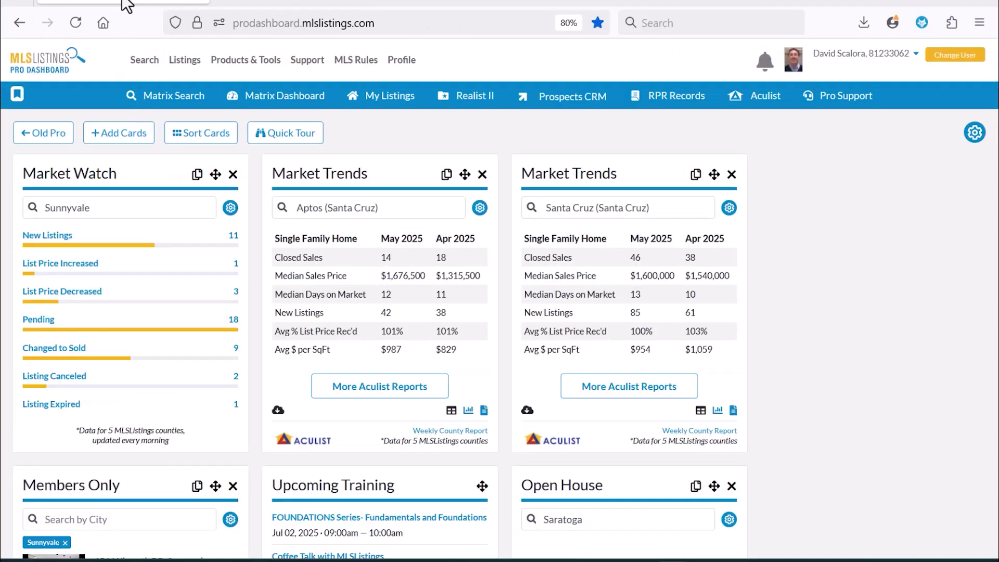
left_click(169, 103)
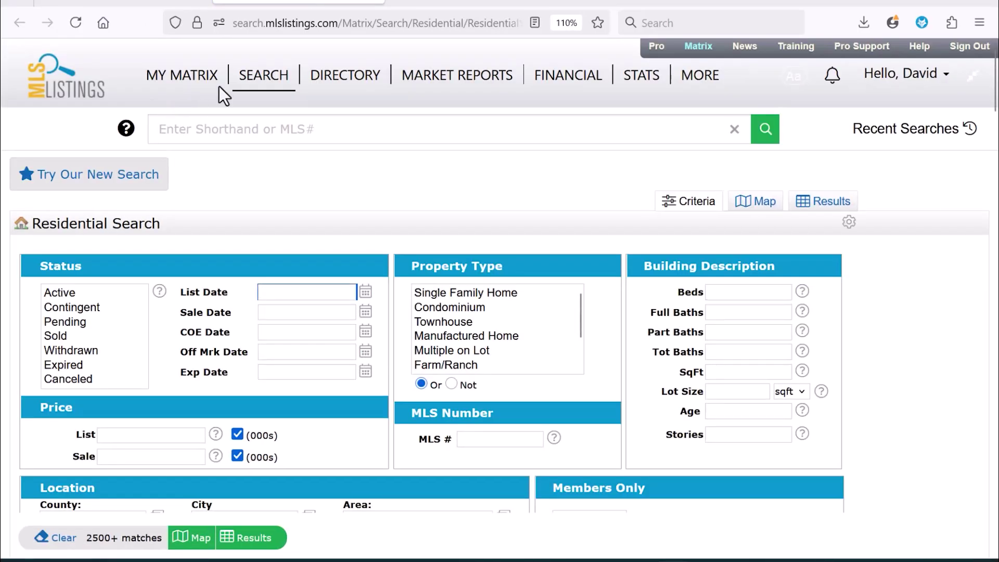
mouse_move(251, 82)
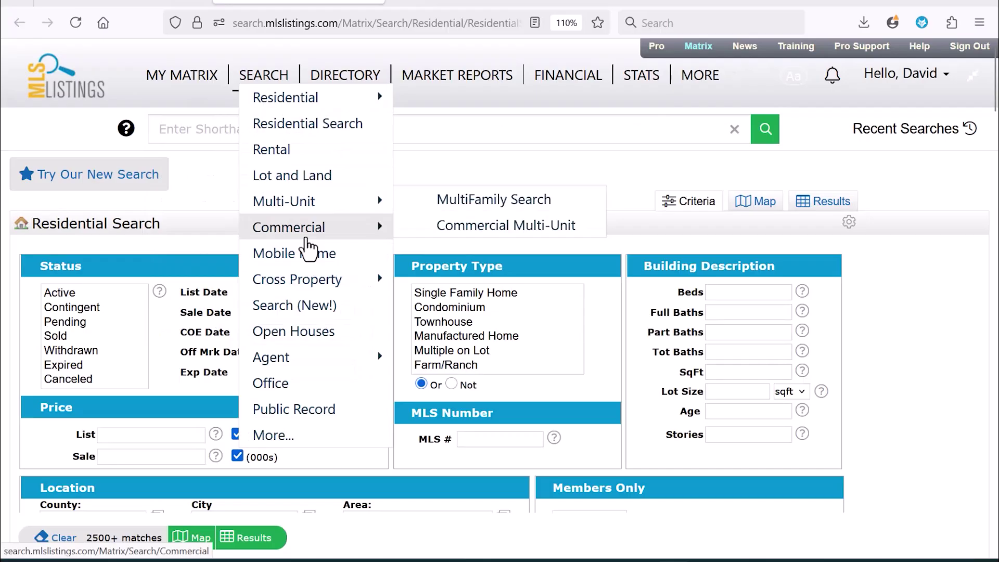
mouse_move(301, 394)
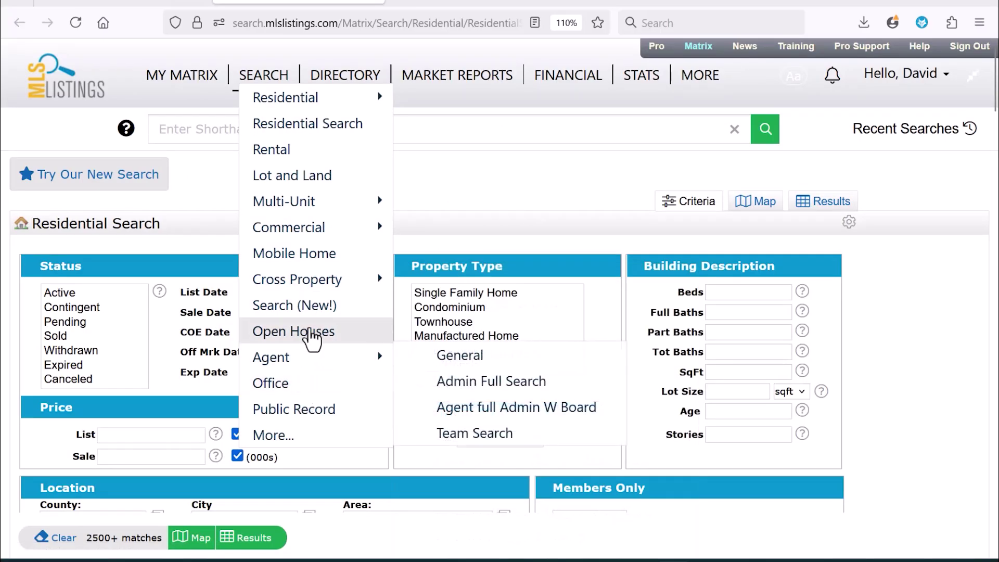
left_click(312, 337)
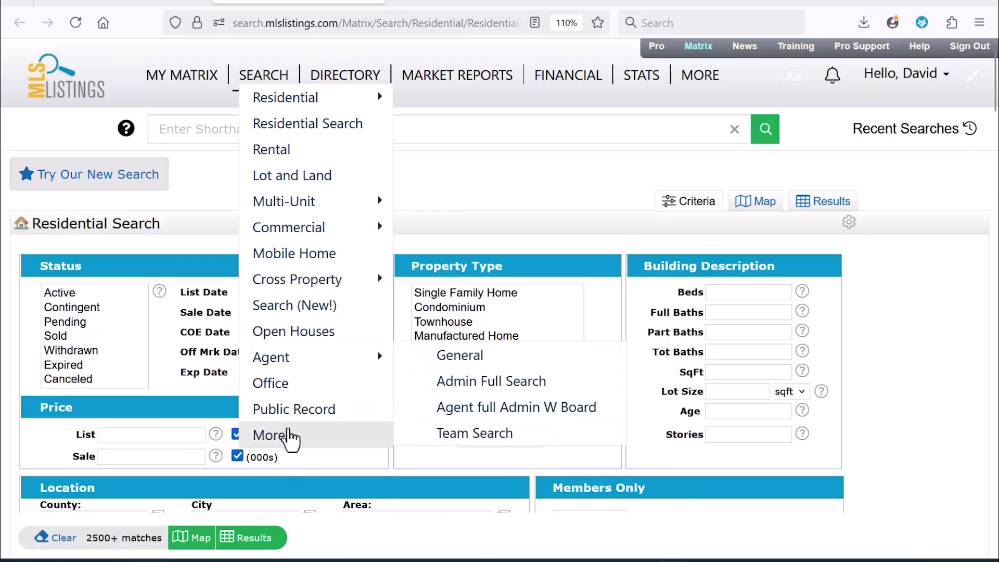
left_click(290, 438)
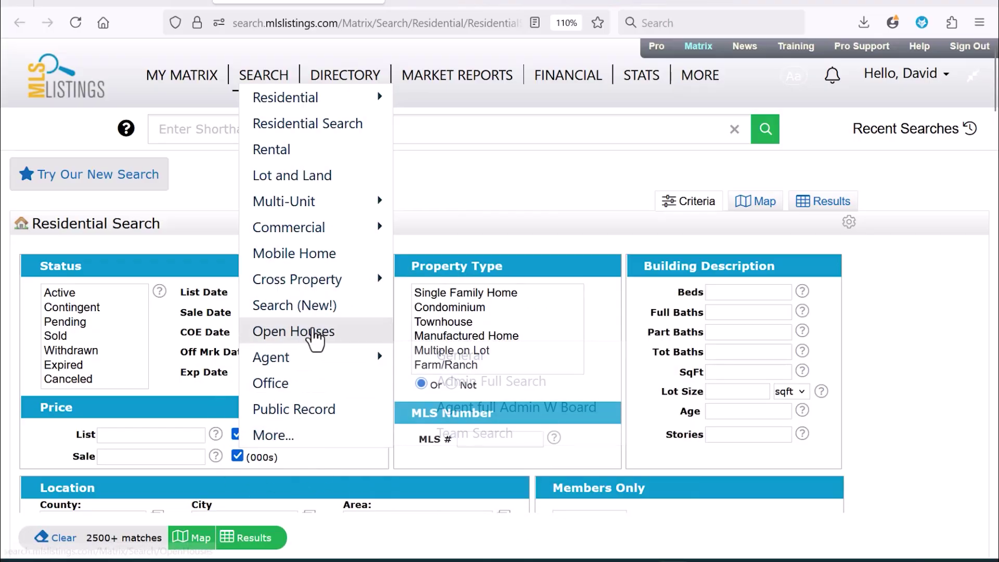
left_click(300, 334)
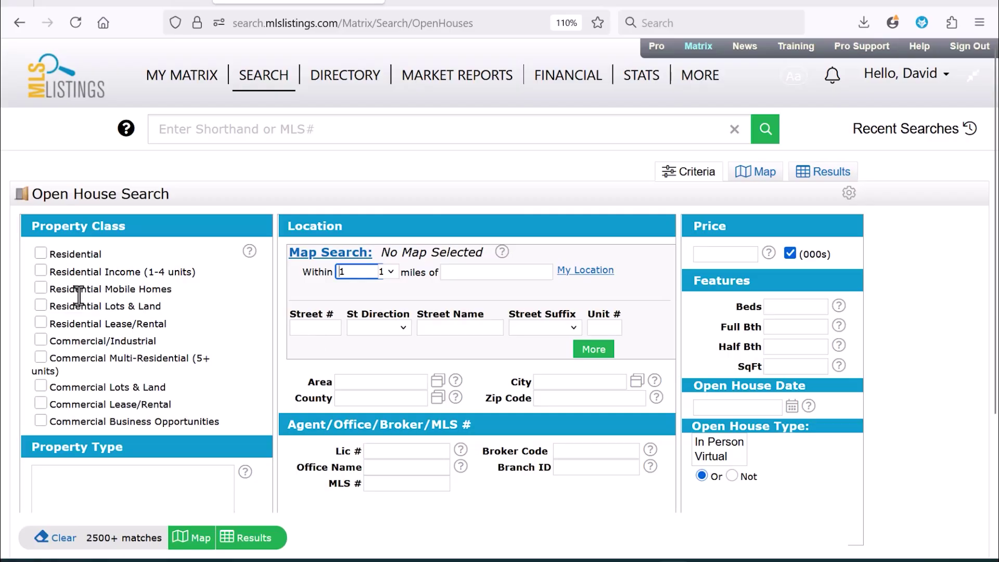
- Check the Residential property class and select Single Family Home as the property type
key("ctrl")
left_click(41, 253)
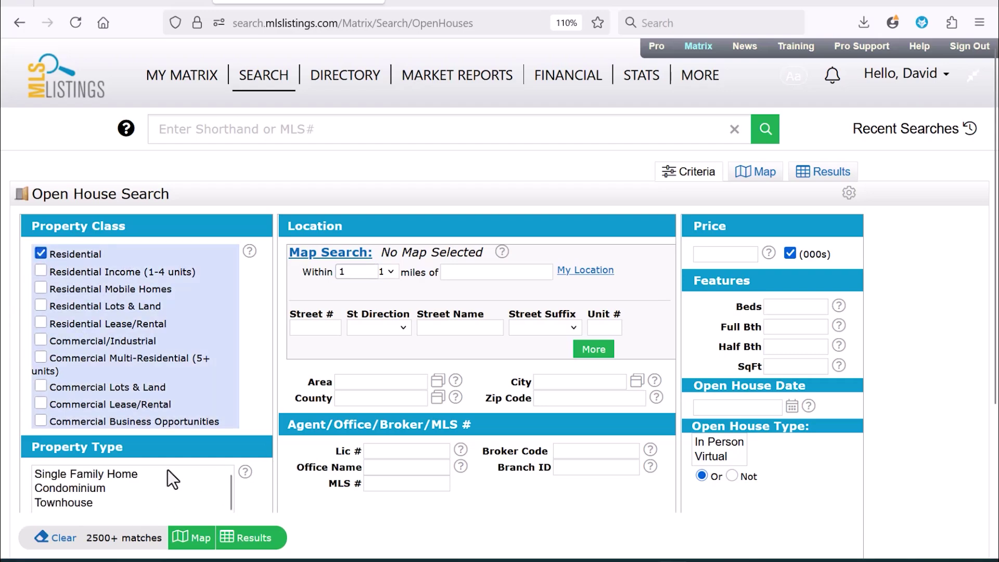
left_click(130, 474)
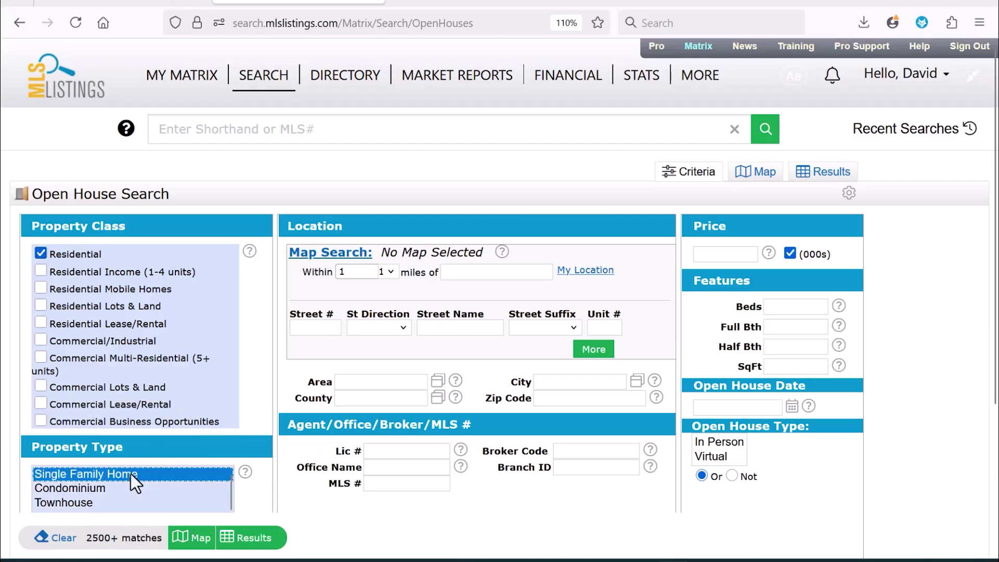
left_click_drag(995, 125, 995, 178)
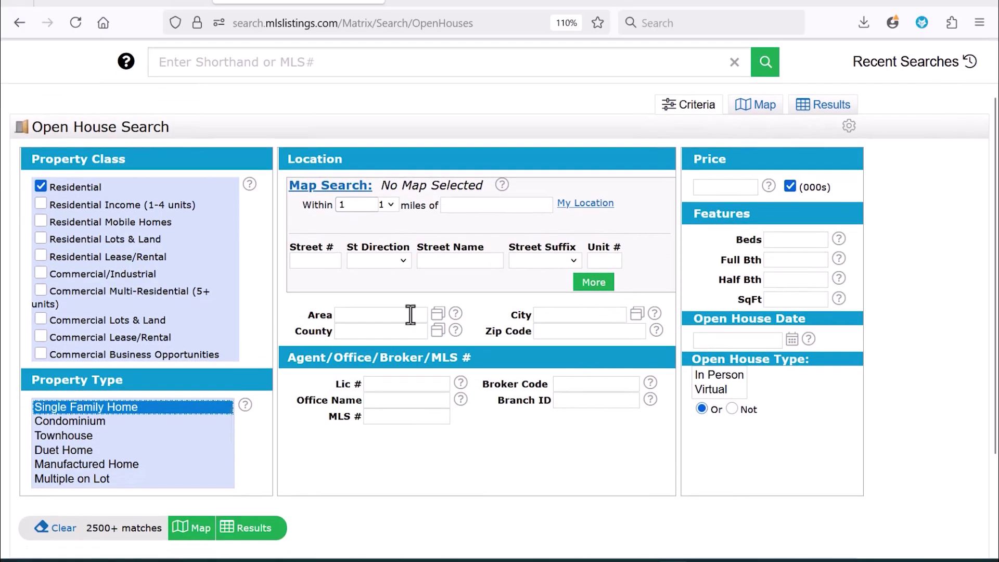
mouse_move(410, 314)
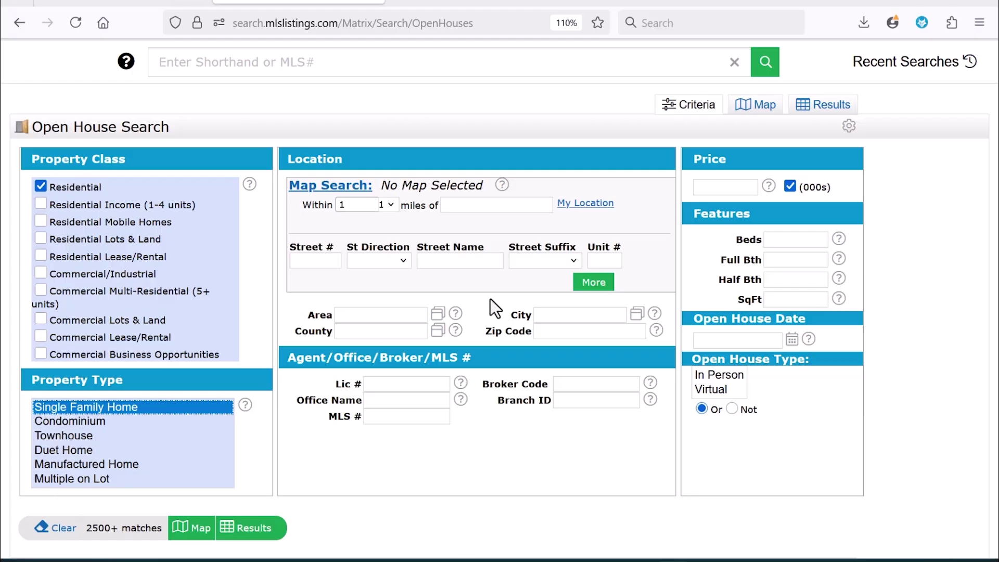
left_click(371, 191)
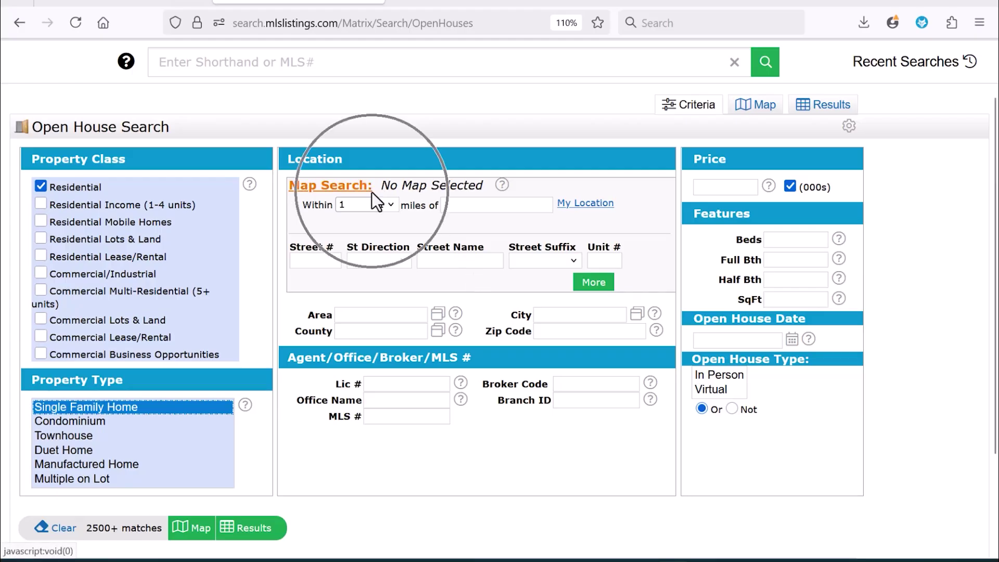
left_click(480, 209)
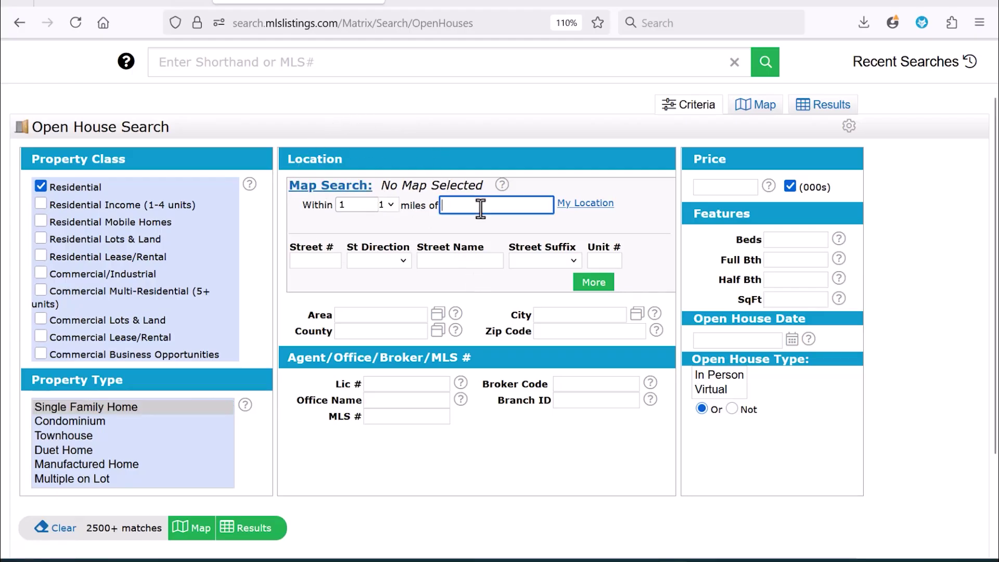
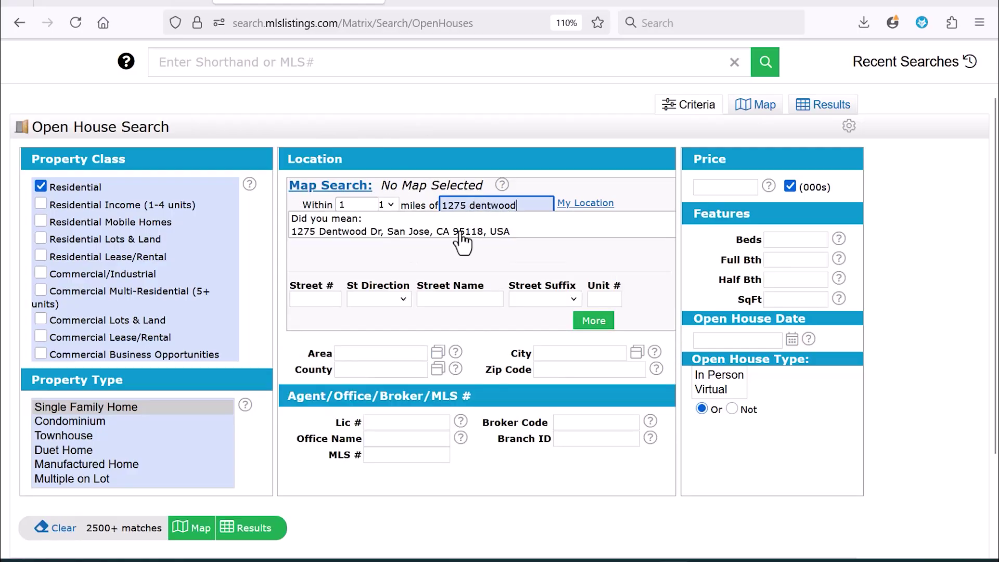
left_click(462, 233)
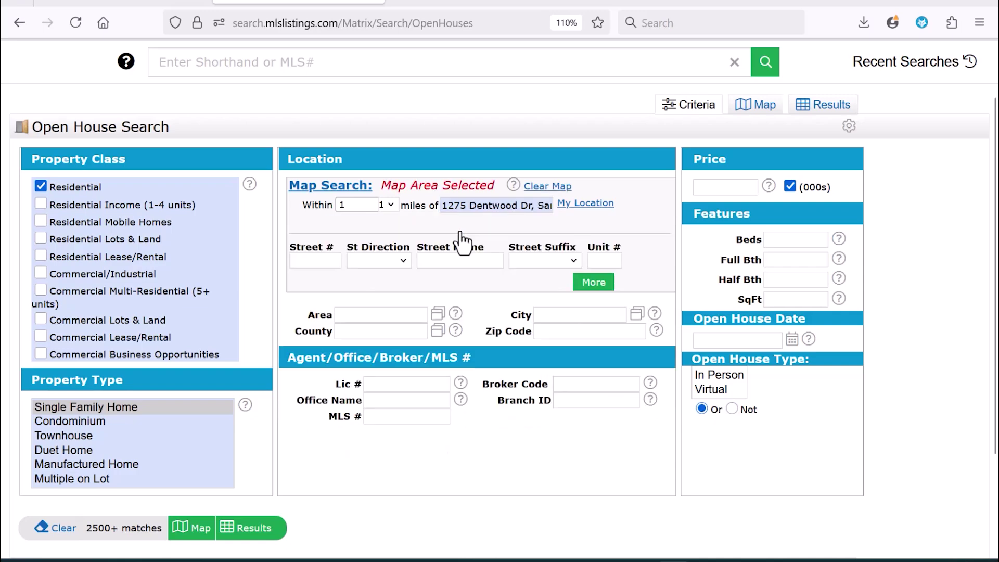
left_click(354, 198)
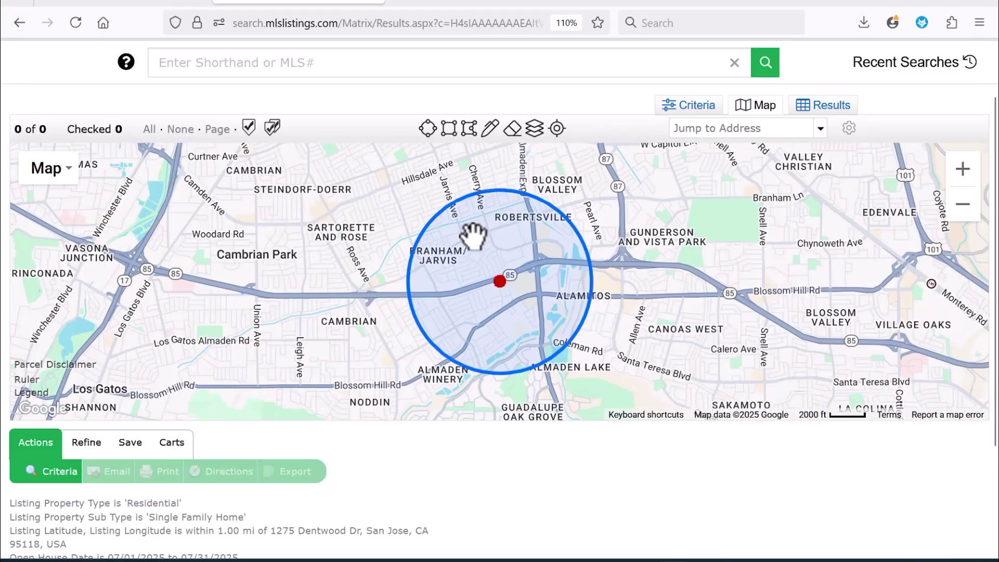
- Widen the map search circle to about 1.58 miles and inspect the 3-listing cluster
mouse_move(410, 265)
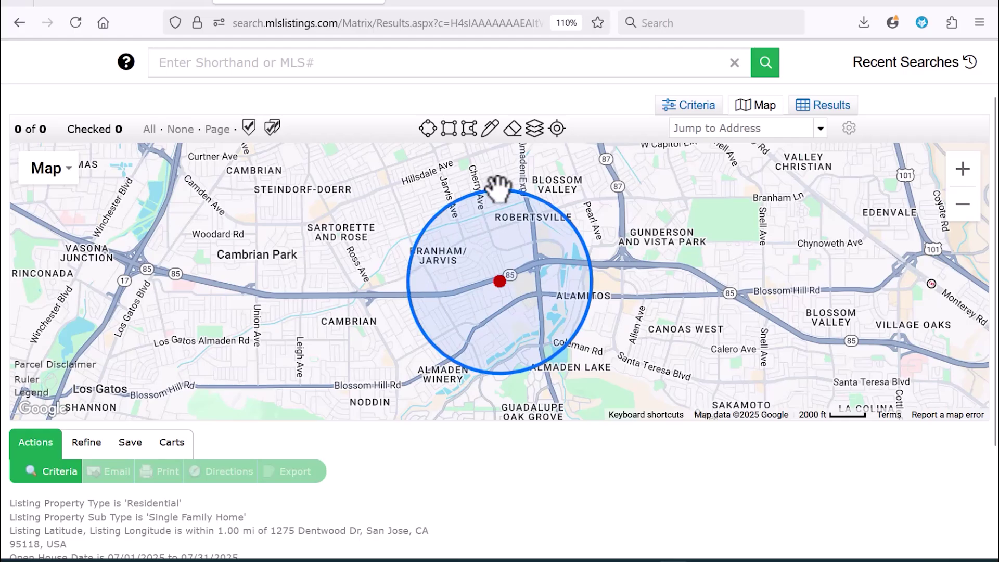
left_click_drag(408, 285, 353, 285)
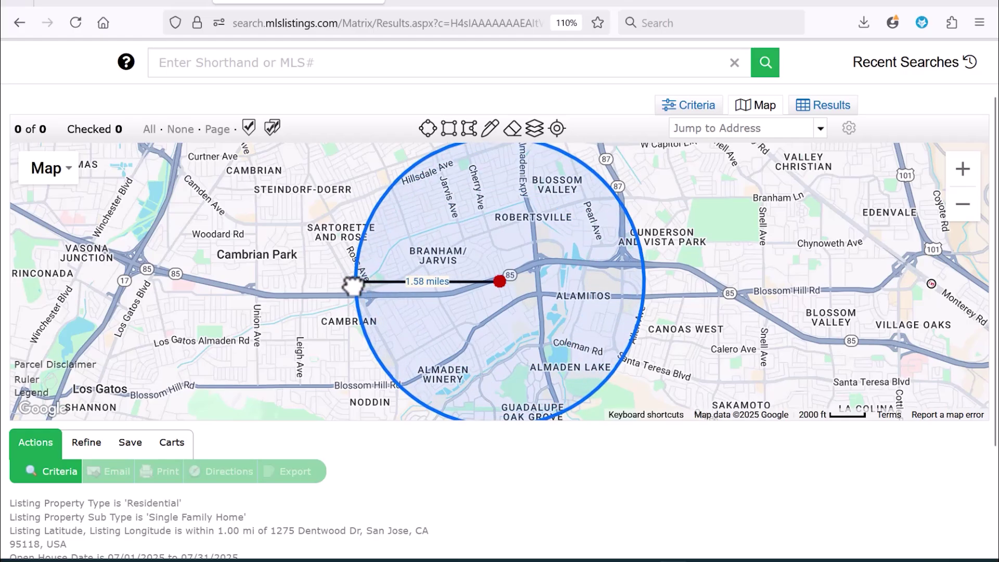
mouse_move(353, 286)
left_mouse_down()
mouse_move(411, 285)
mouse_move(357, 286)
mouse_move(353, 299)
left_mouse_up()
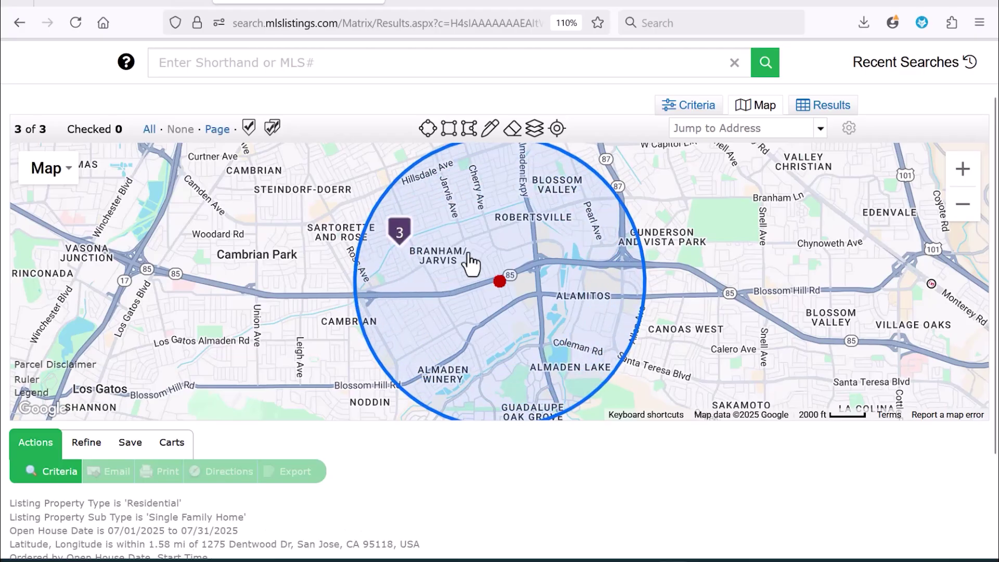
left_click(406, 246)
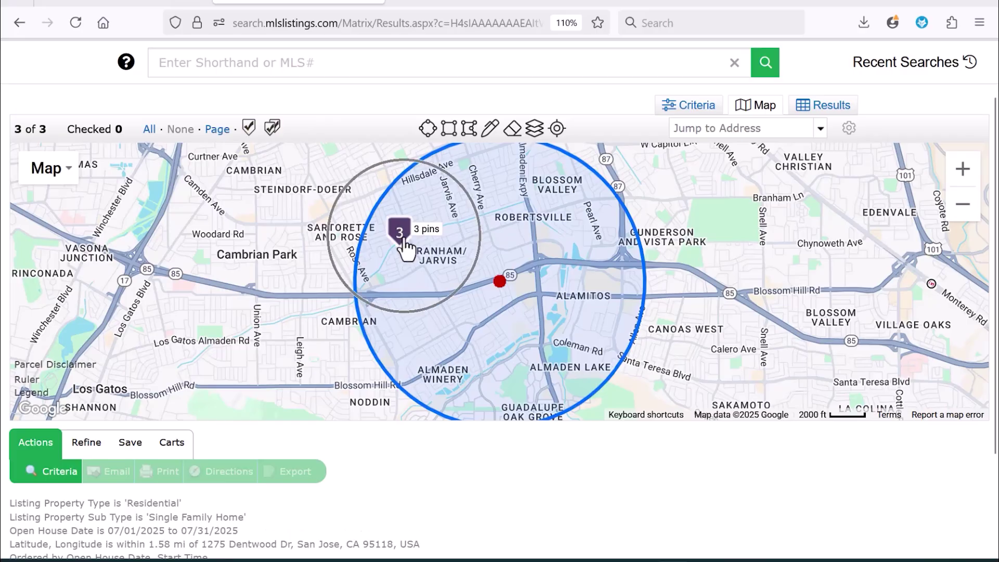
- Back in Criteria, set the Open House Date range to 0+7, then adjust it to 0+14
left_click(694, 111)
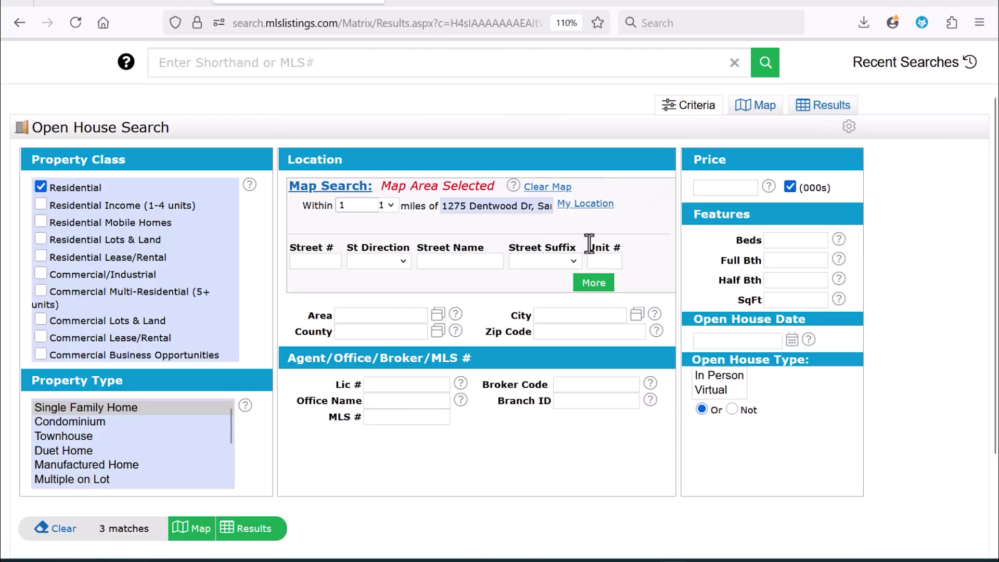
left_click(752, 342)
left_click(791, 343)
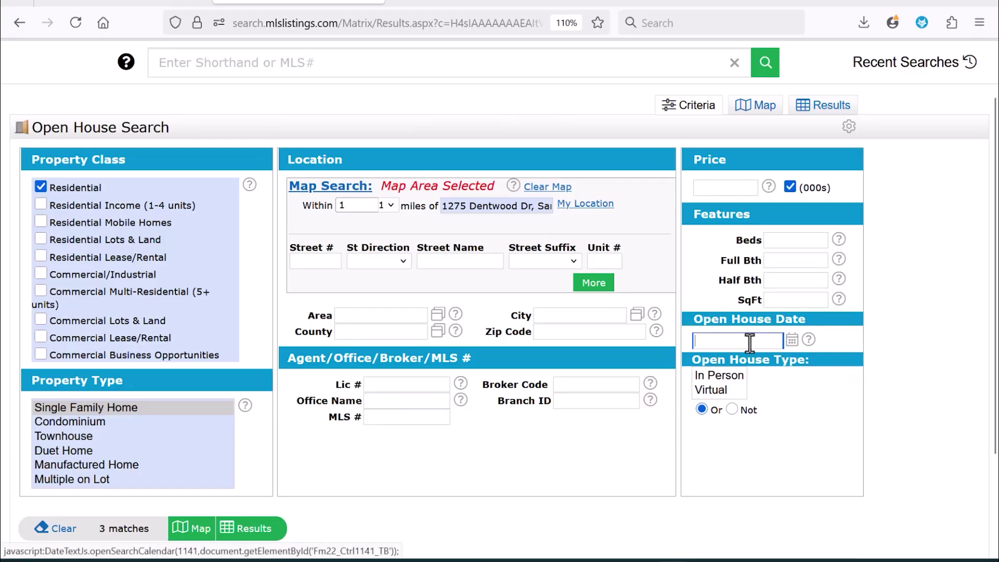
type("0")
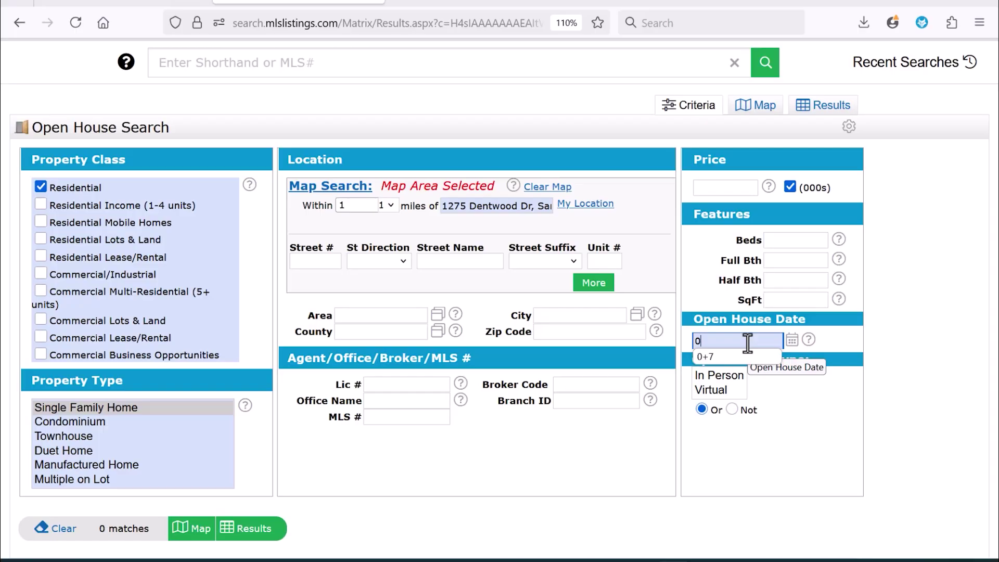
type("+7")
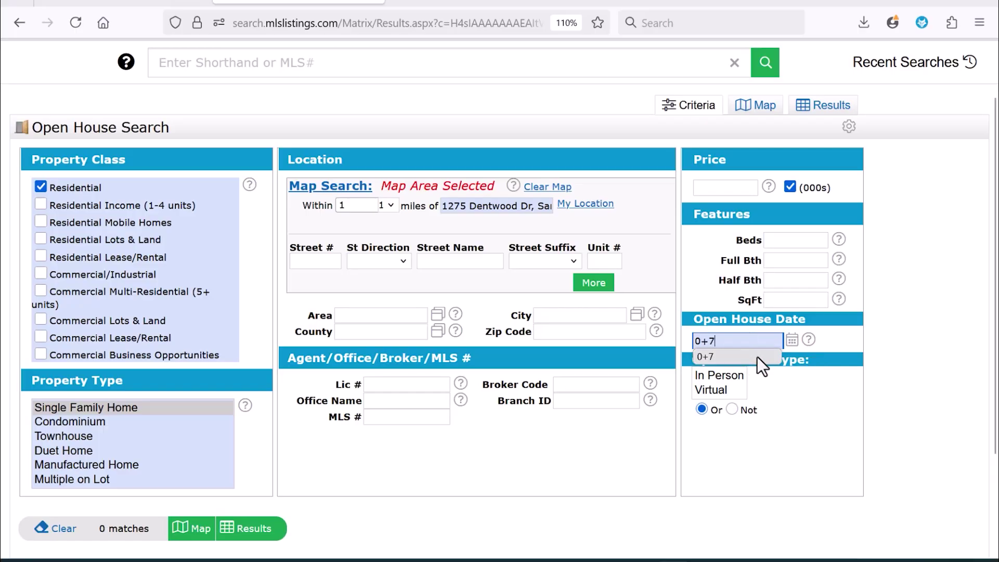
left_click(937, 340)
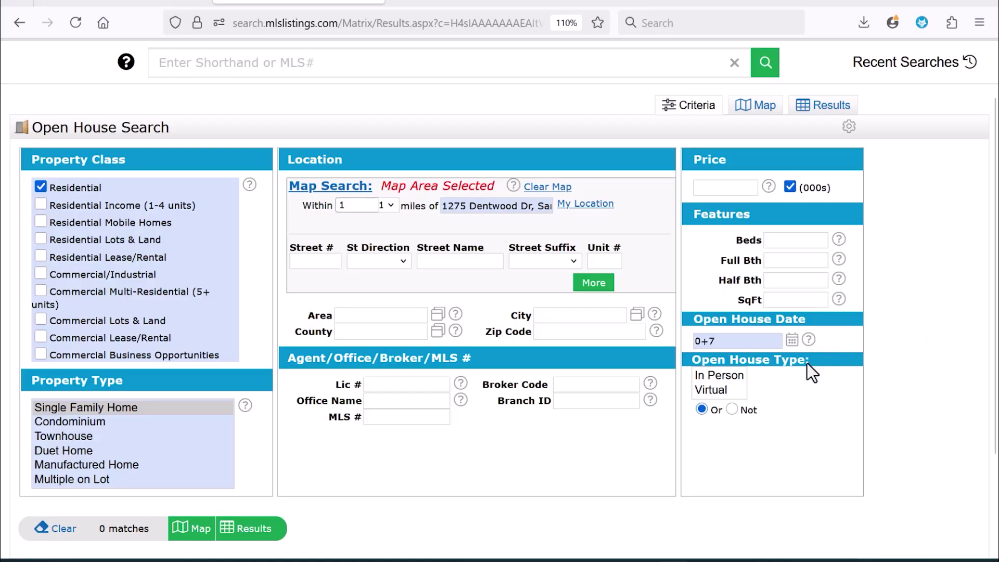
left_click(744, 343)
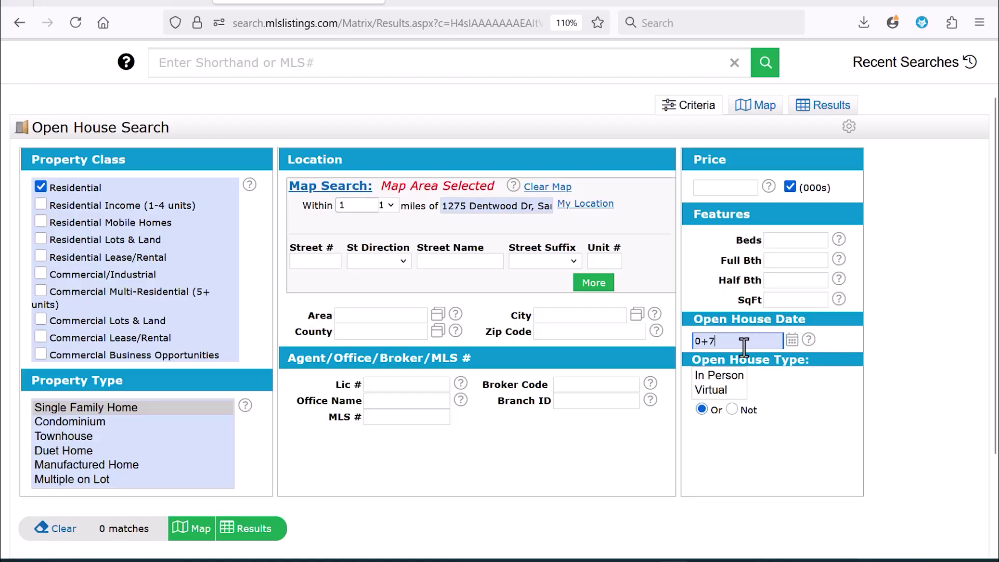
key("BackSpace")
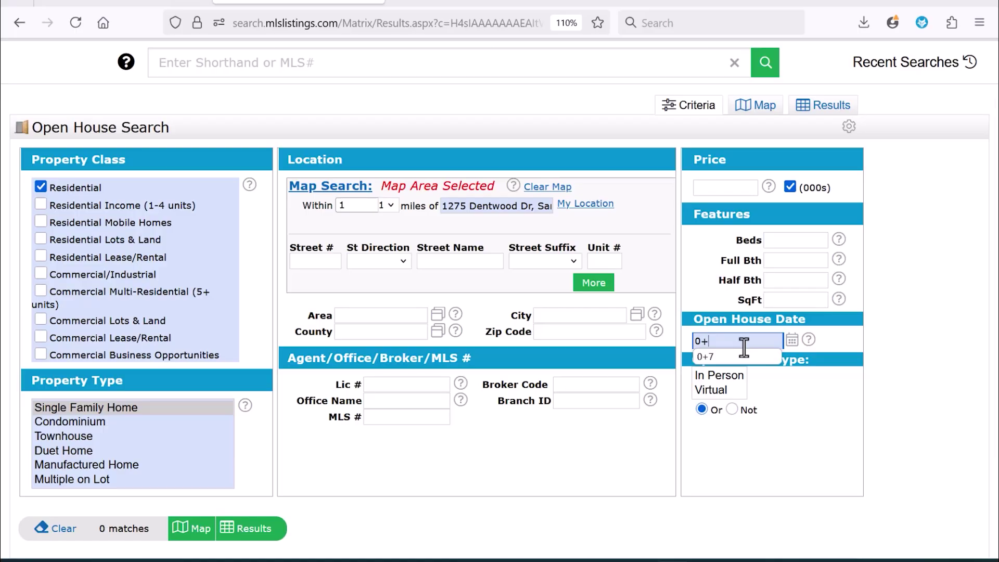
type("10")
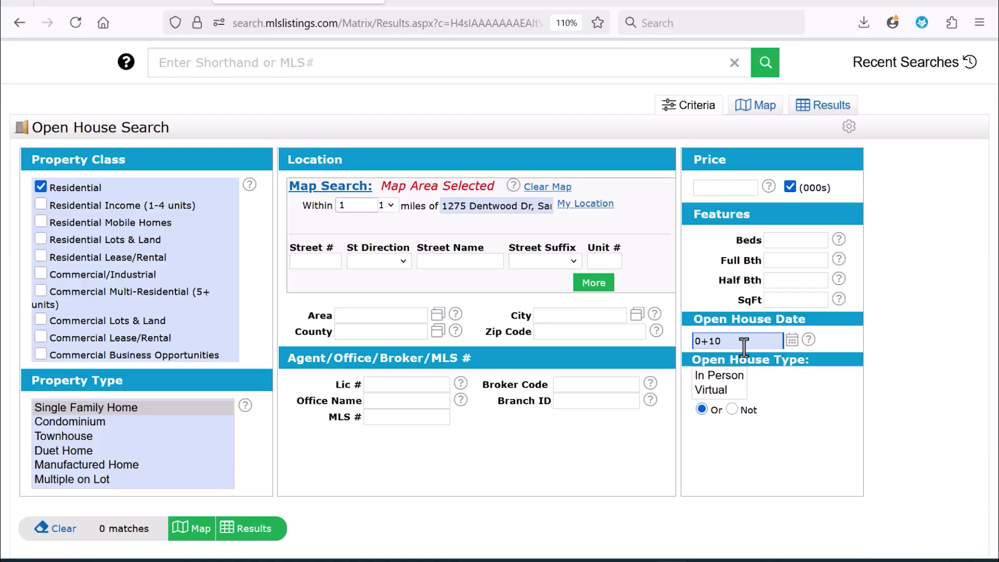
key("BackSpace")
key("BackSpace")
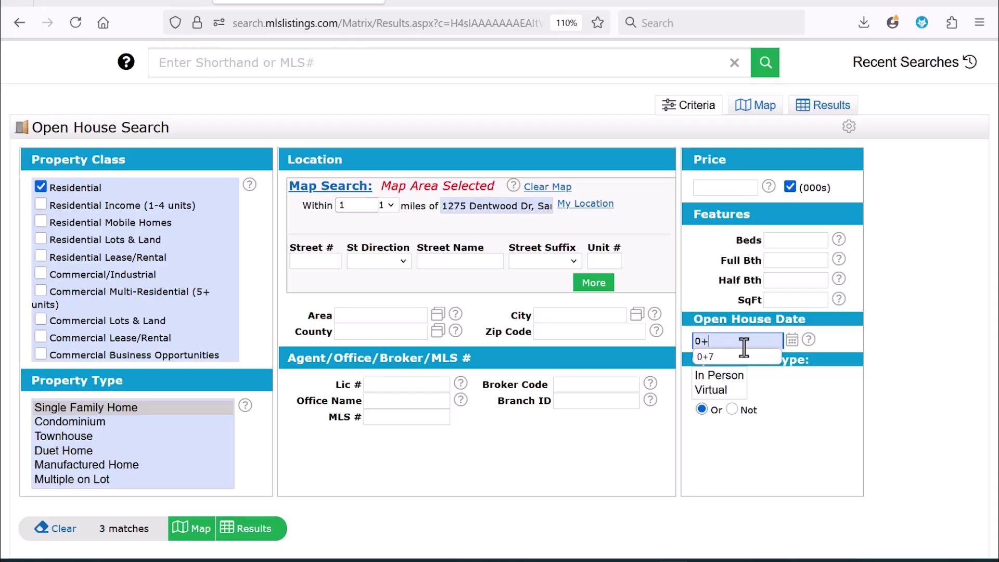
type("14")
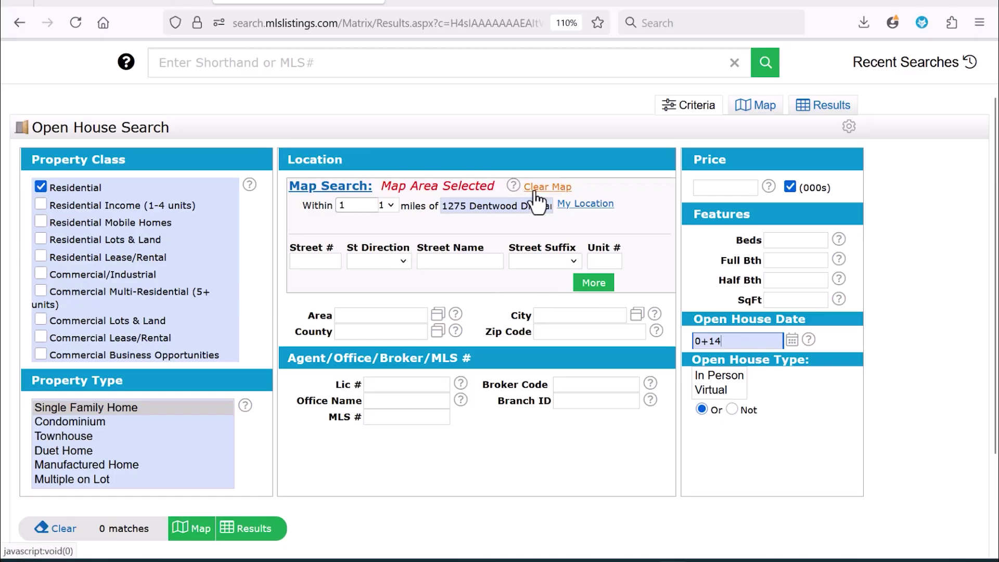
left_click(433, 202)
- Clear the map radius and set City to SJ - San Jose
left_click(567, 186)
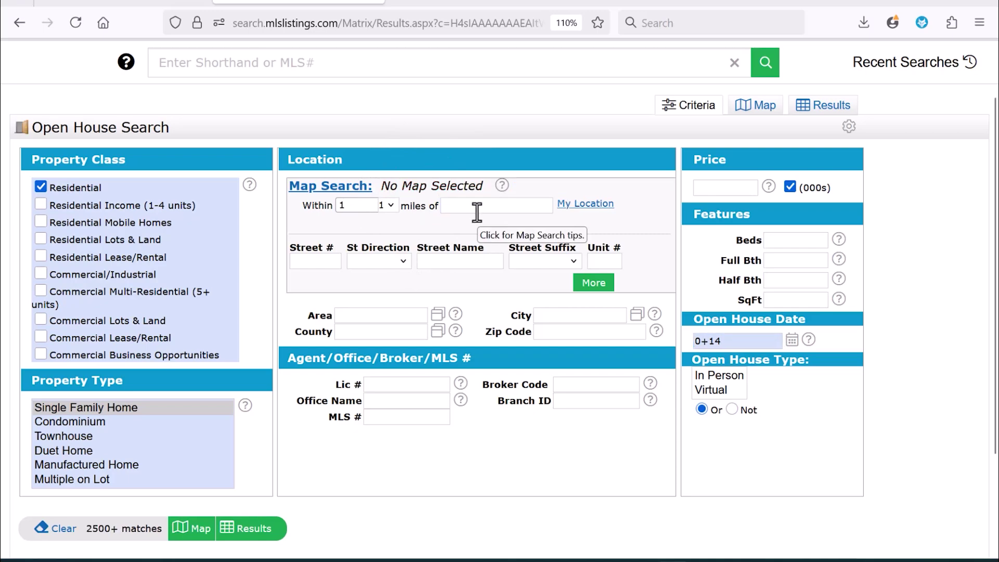
left_click(554, 316)
type("s")
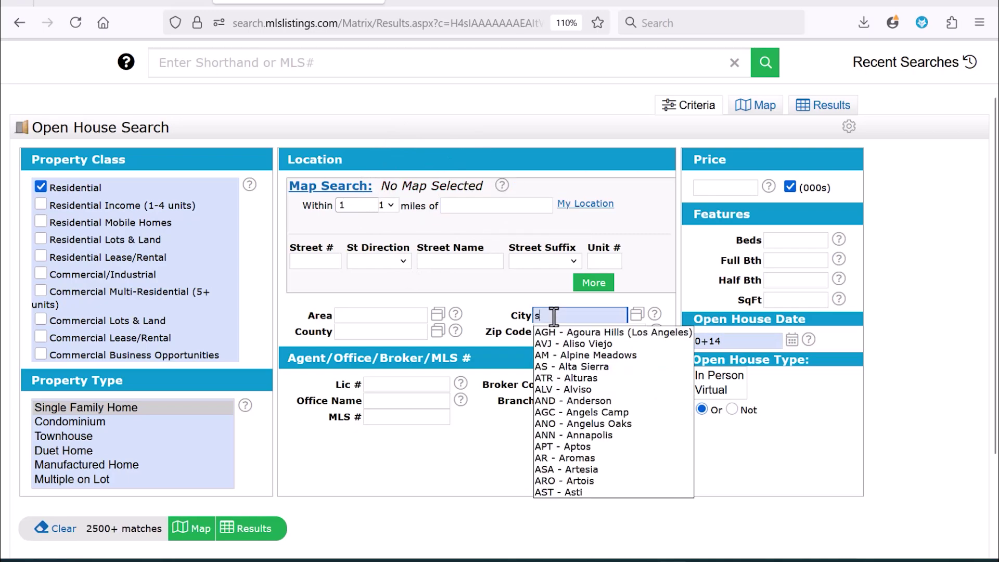
type("an jose")
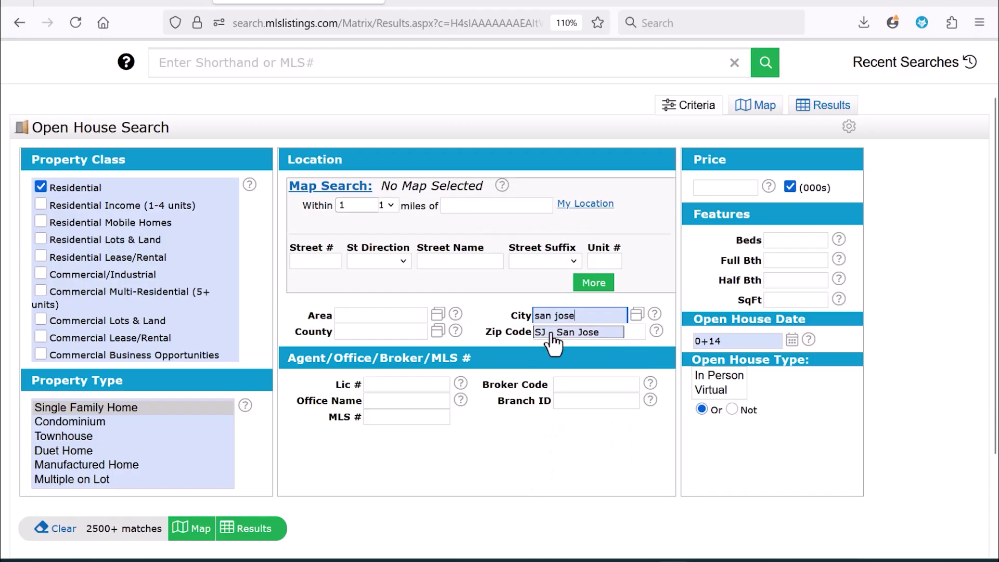
left_click(551, 333)
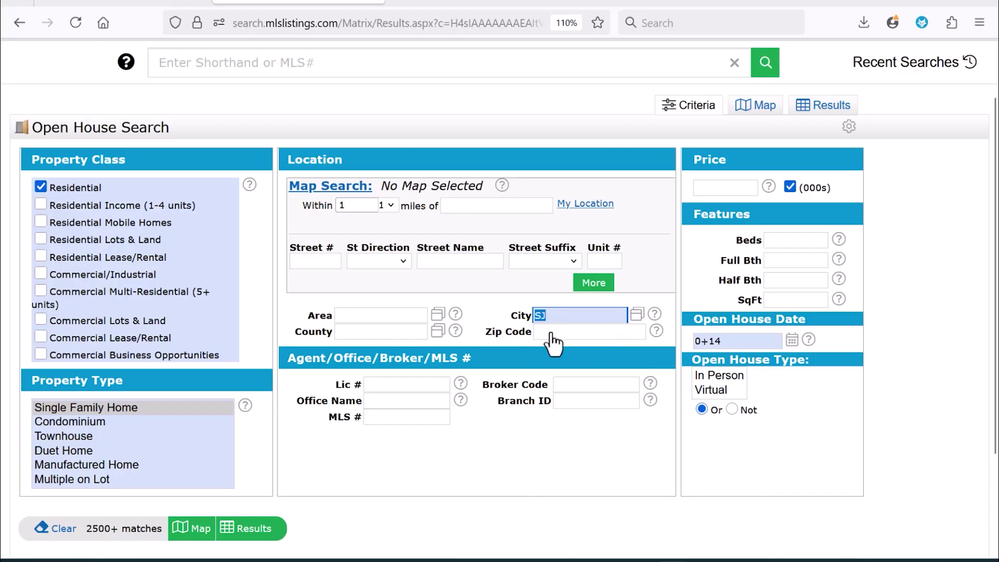
- Change the Open House Date back to 0+7 and open the 55 matches
left_click(744, 343)
key("BackSpace")
key("BackSpace")
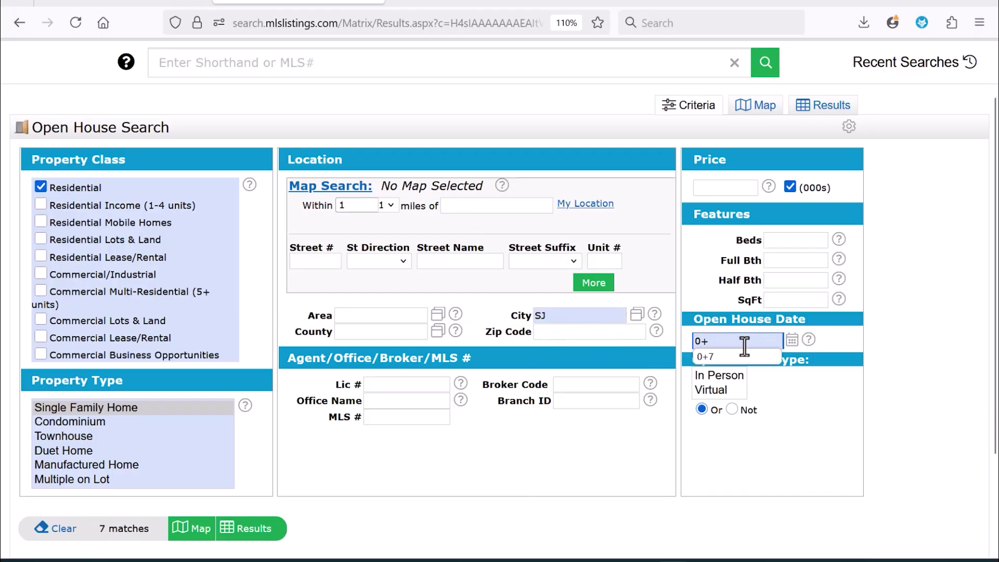
type("7")
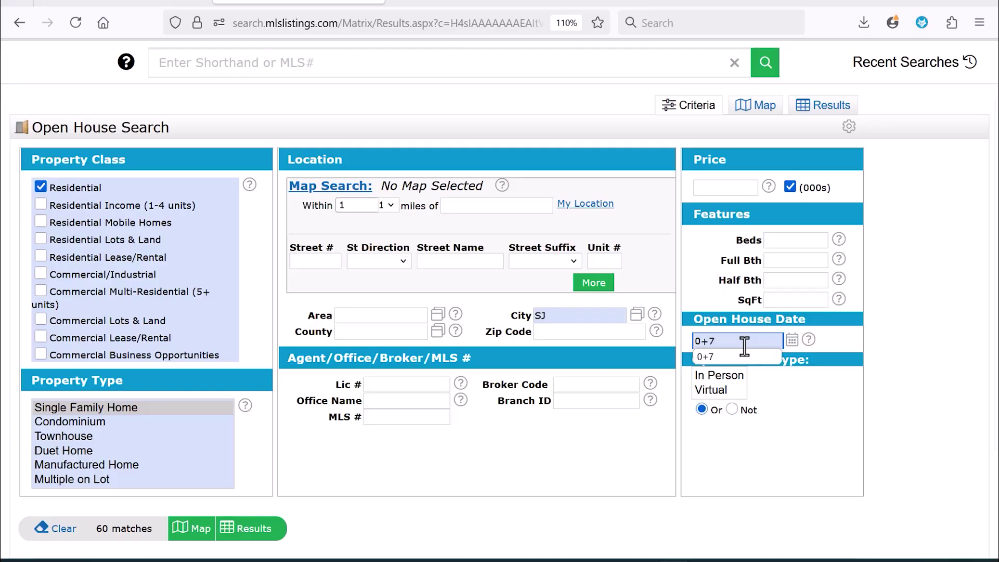
left_click(945, 329)
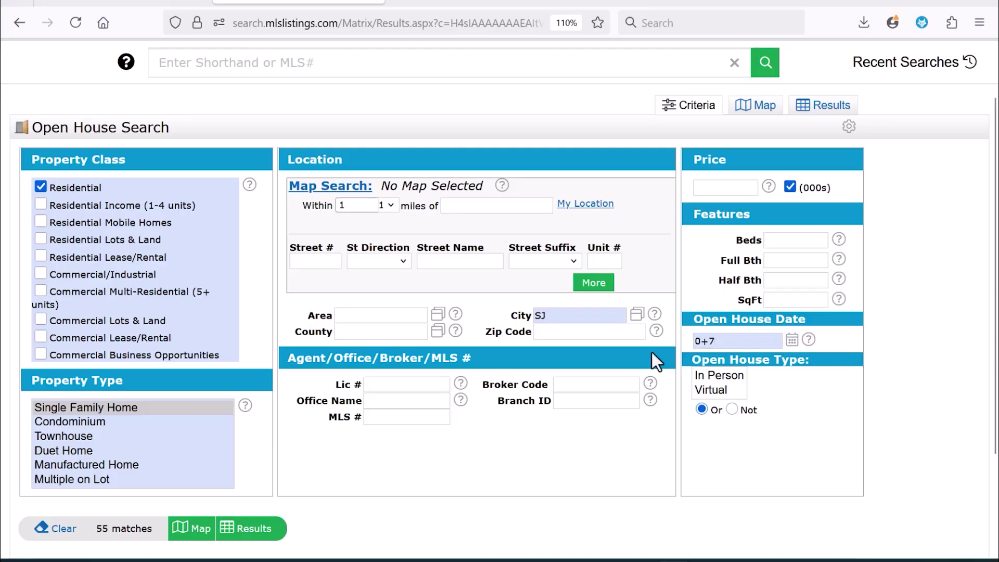
left_click(126, 523)
- Show the 1-25 of 55 results table, scrolling right to OH Type and back
left_click(247, 531)
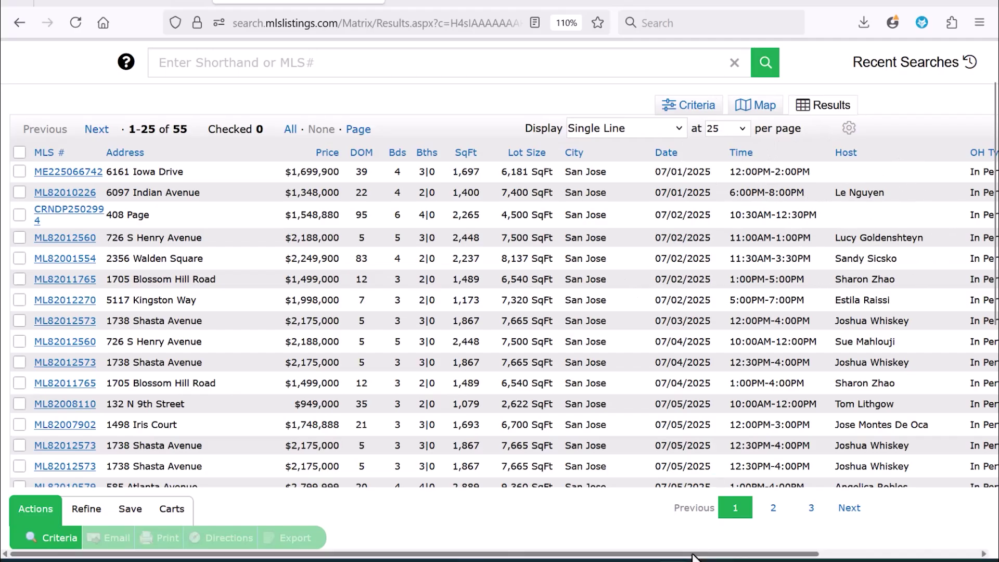
left_click_drag(692, 557, 856, 542)
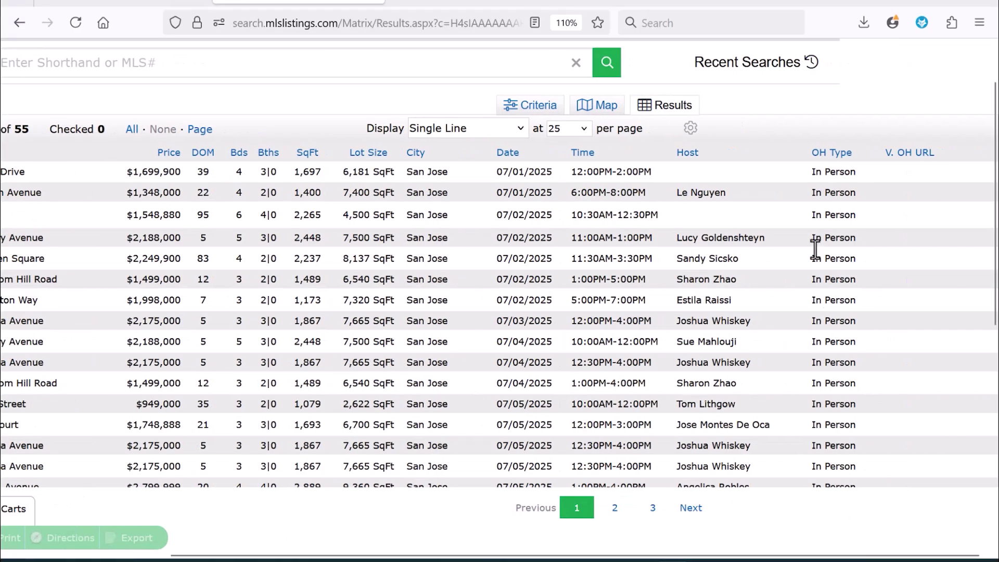
left_click(833, 211)
left_click_drag(332, 556, 181, 555)
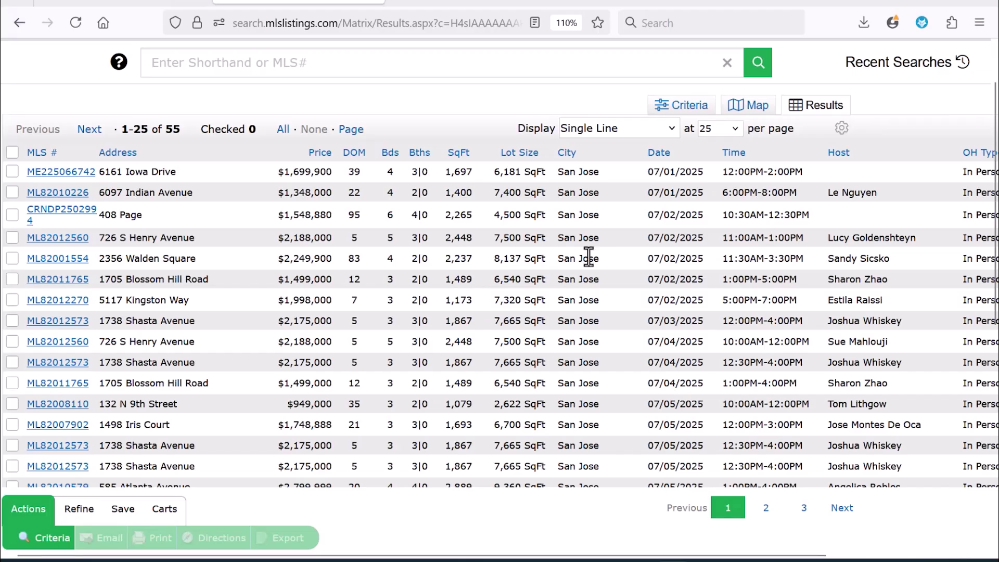
- Plot the results on the map and zoom in around Willow Glen, showing 16 of 55
left_click(768, 102)
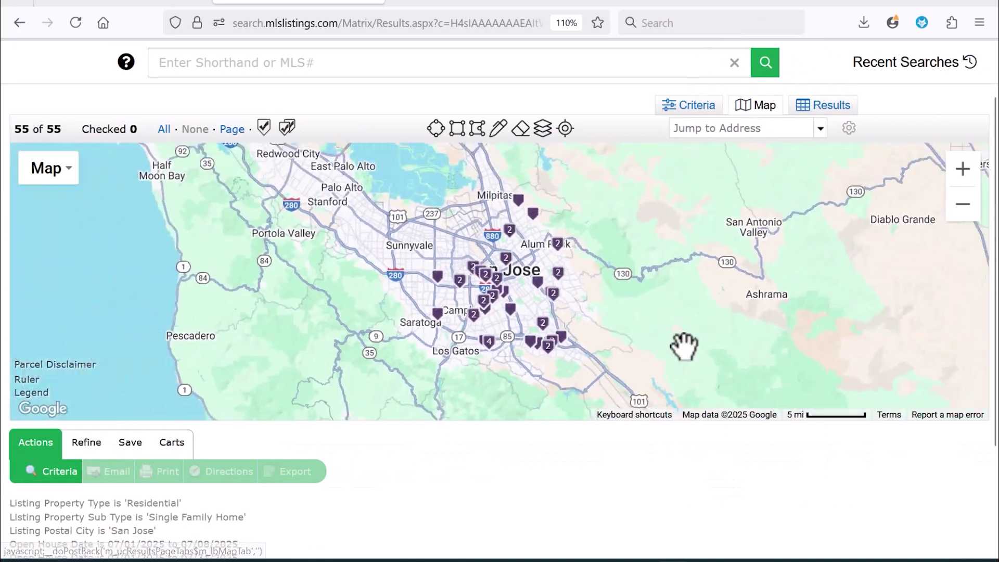
left_click(955, 177)
left_click(956, 184)
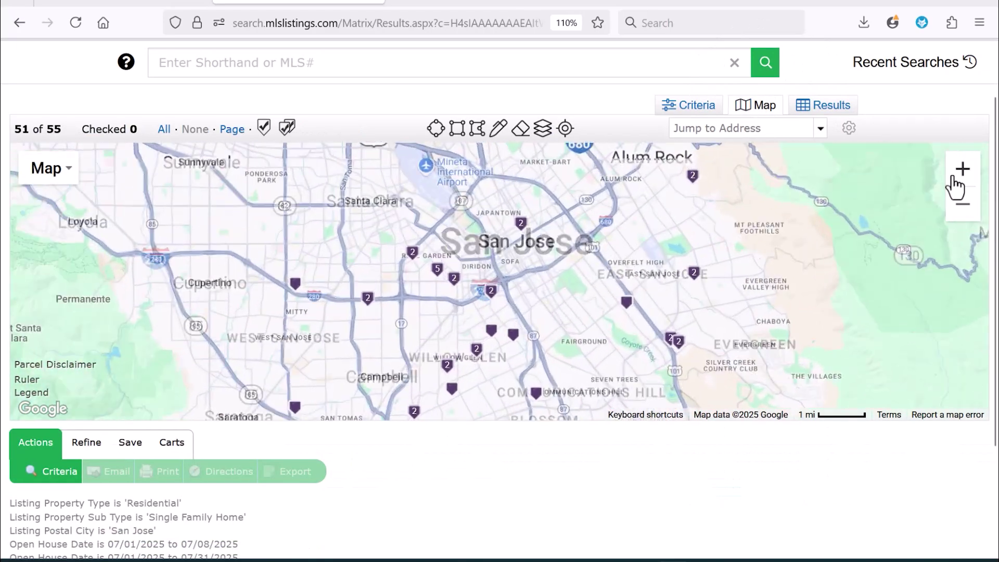
left_click_drag(598, 266, 603, 239)
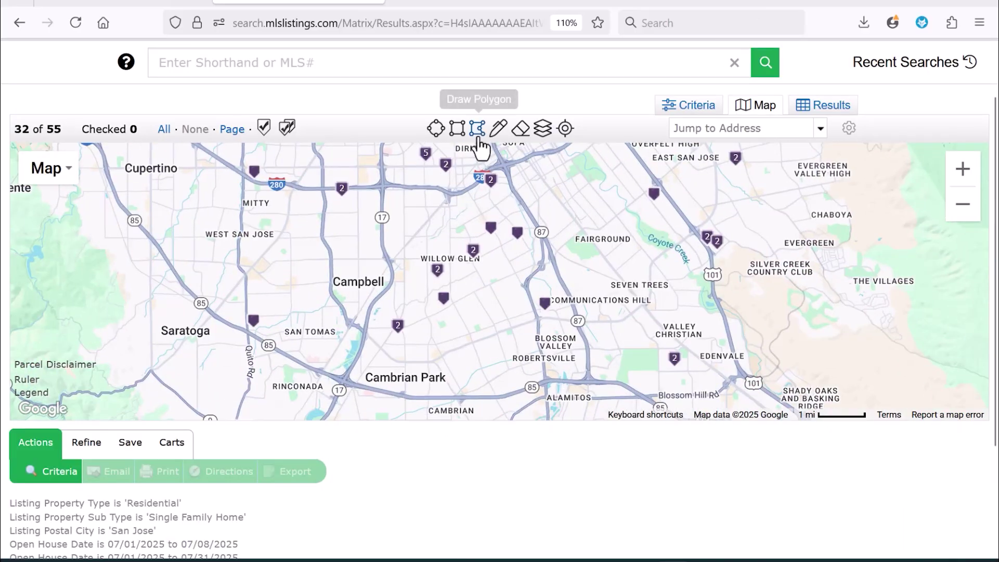
left_click(960, 177)
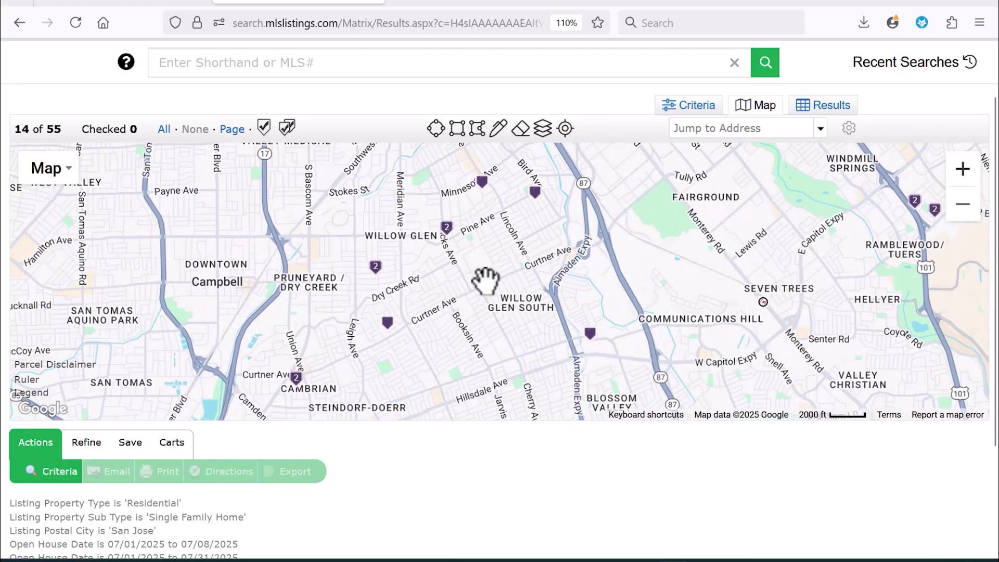
left_click_drag(486, 284, 493, 323)
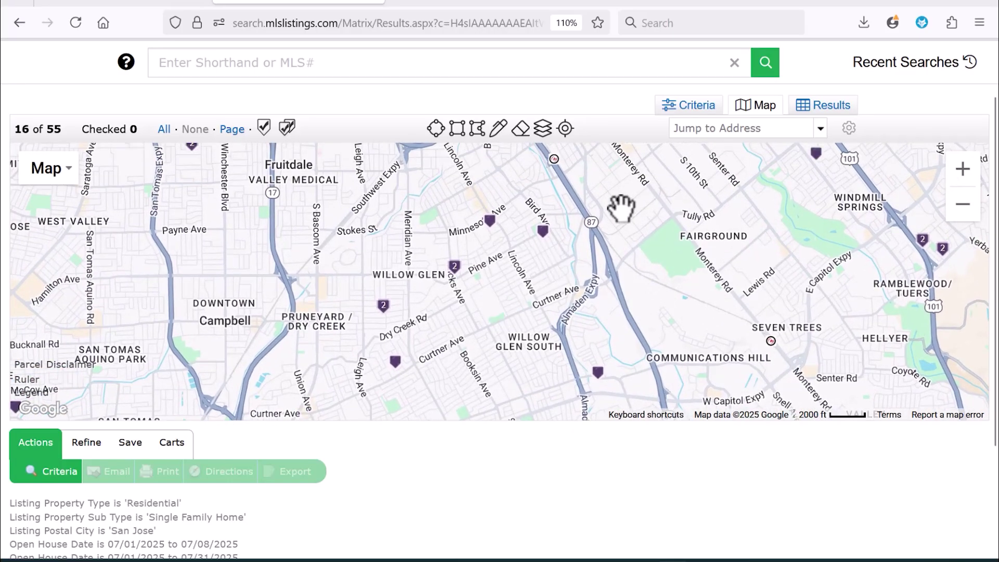
left_click_drag(991, 141, 991, 94)
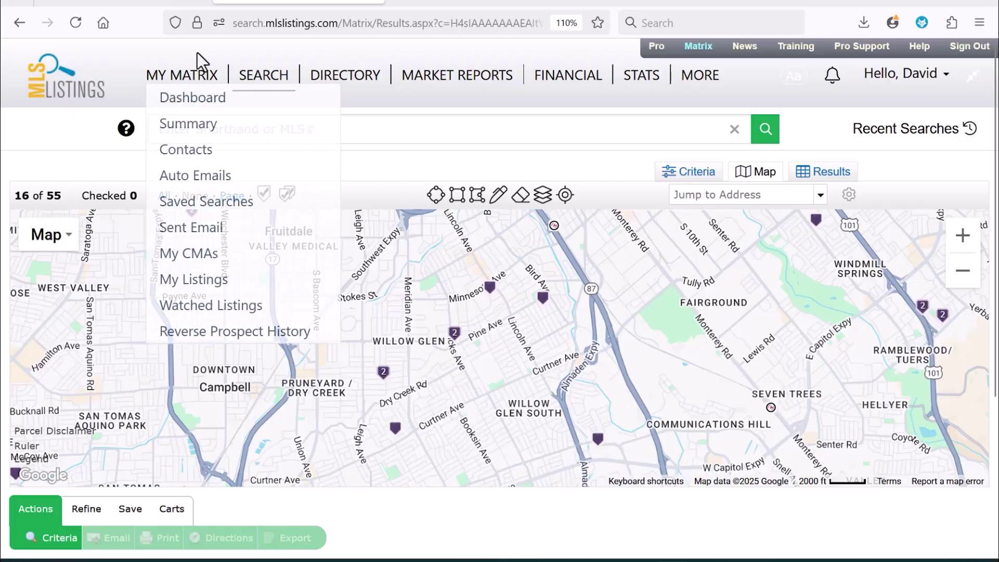
- Start a new residential search limited to Sold listings
mouse_move(281, 80)
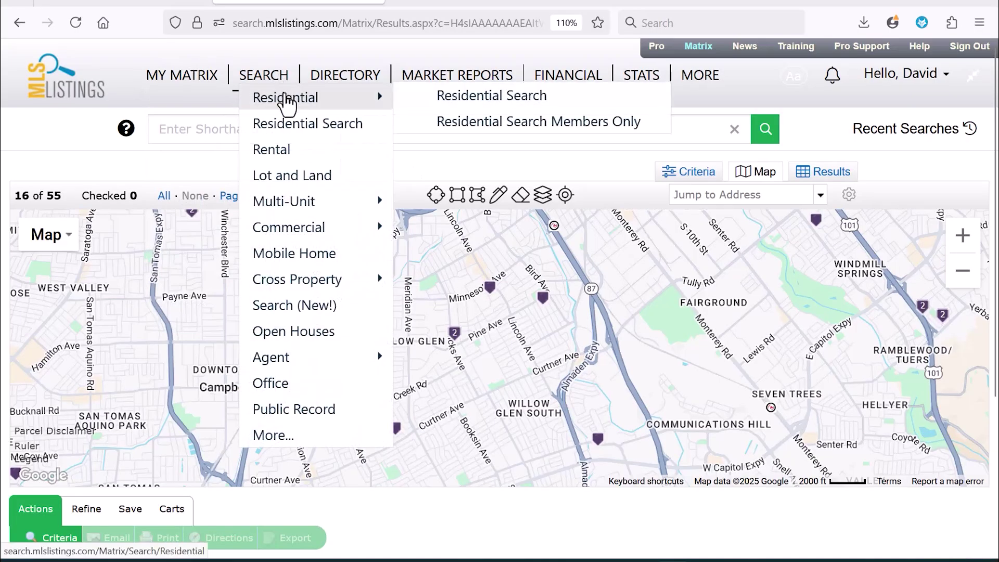
left_click(287, 104)
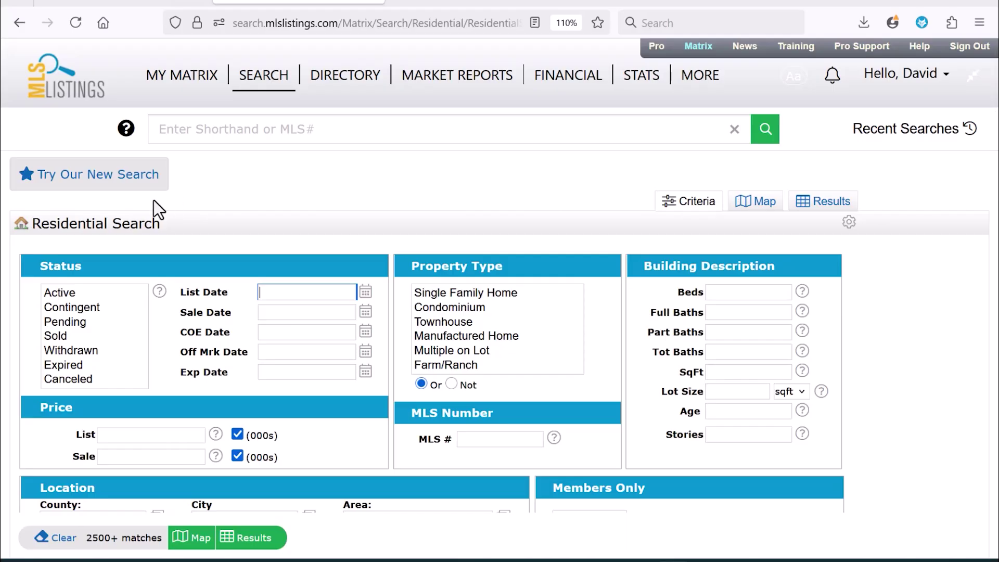
left_click(69, 337)
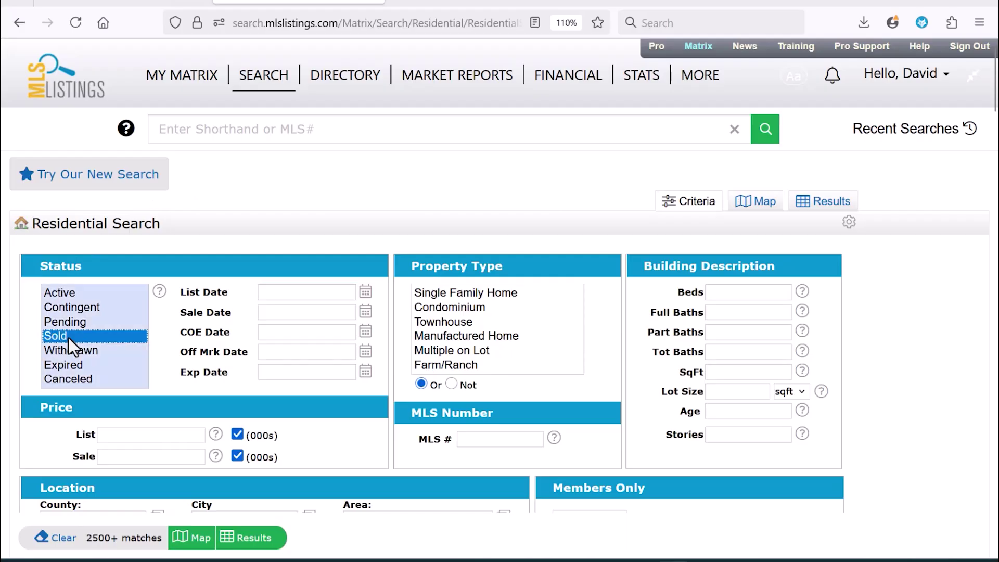
- Restrict closings to the last 0-720 days and the property type to Single Family Home
left_click(284, 336)
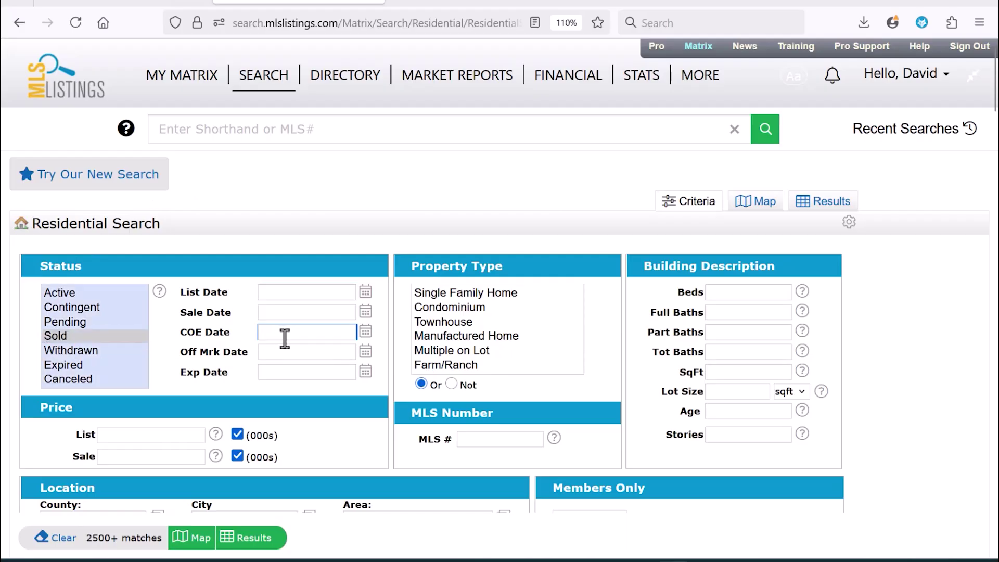
type("0-")
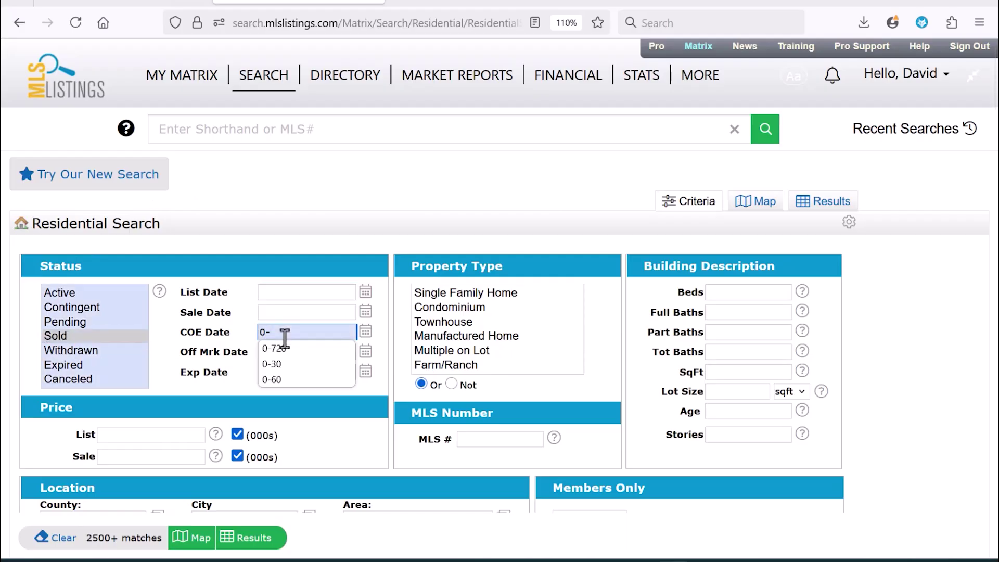
left_click(287, 348)
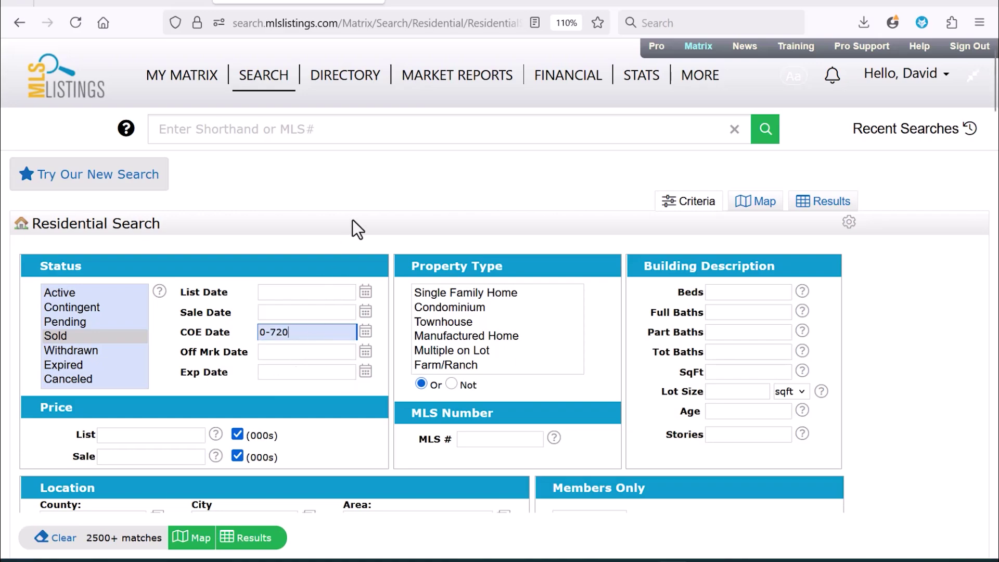
left_click(486, 294)
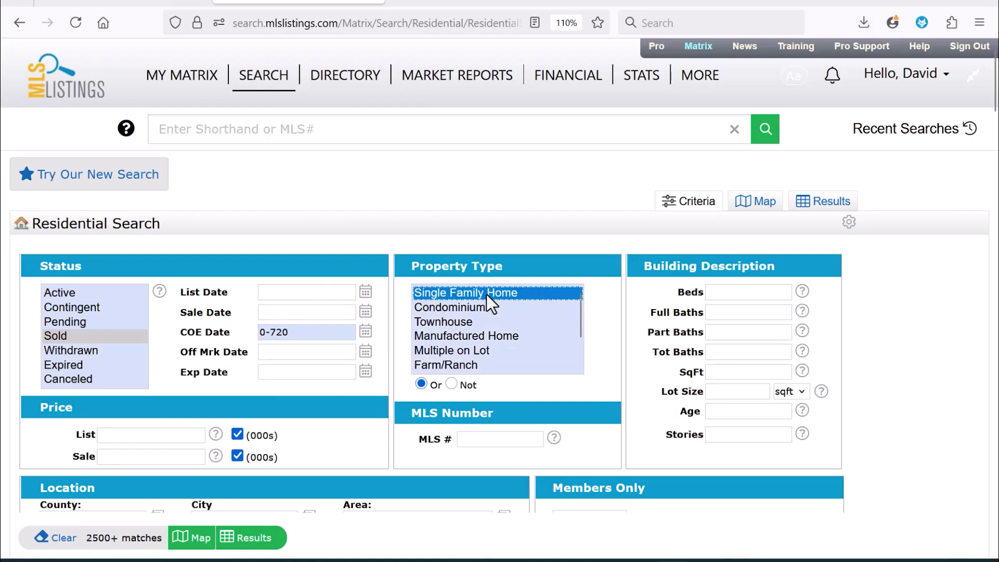
left_click_drag(996, 91, 997, 133)
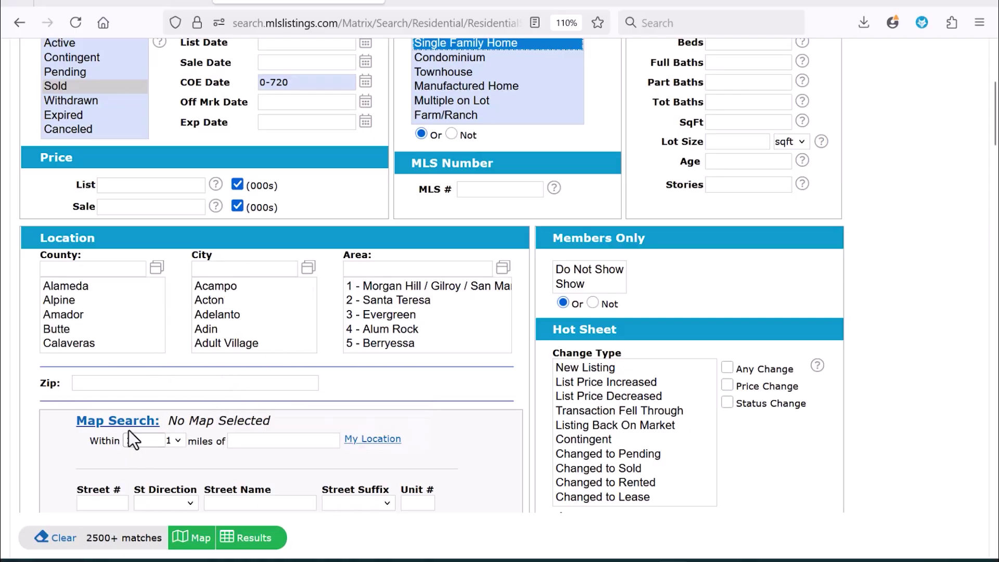
left_click(117, 420)
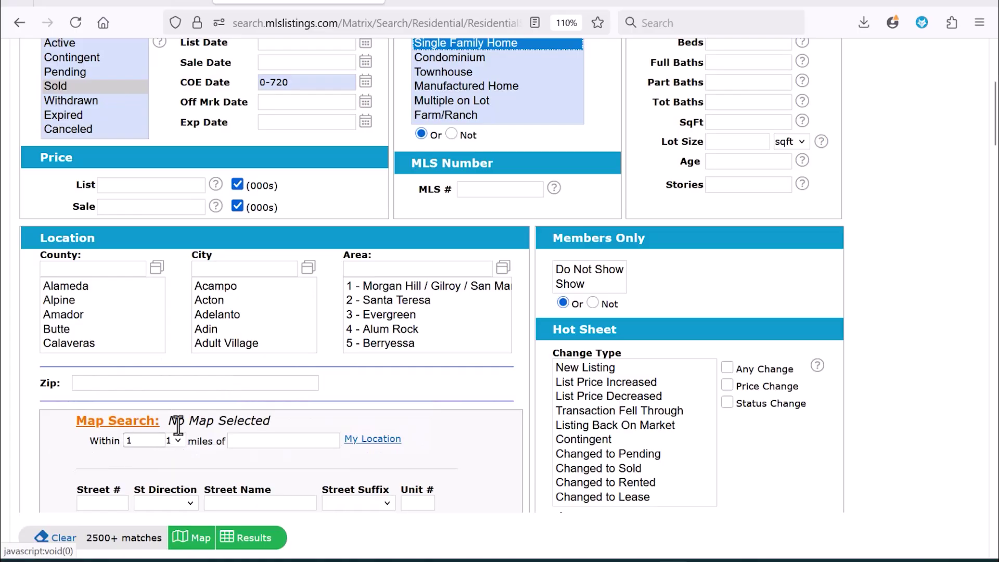
left_click(259, 440)
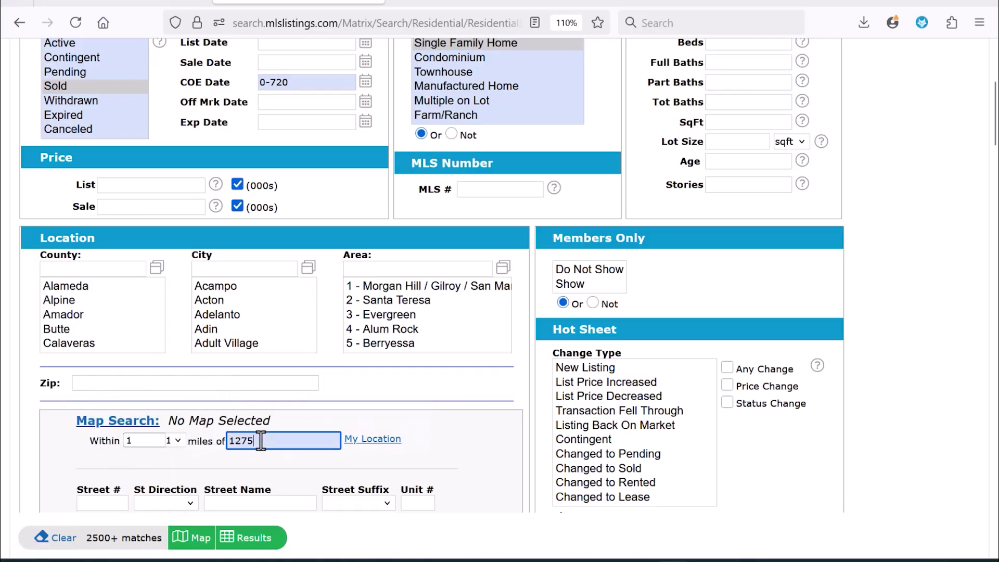
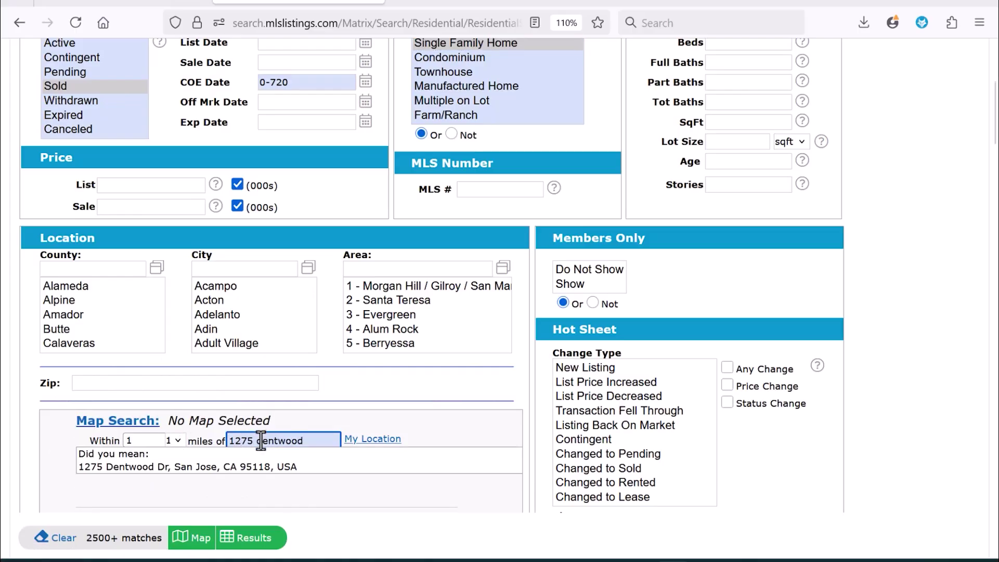
left_click(243, 466)
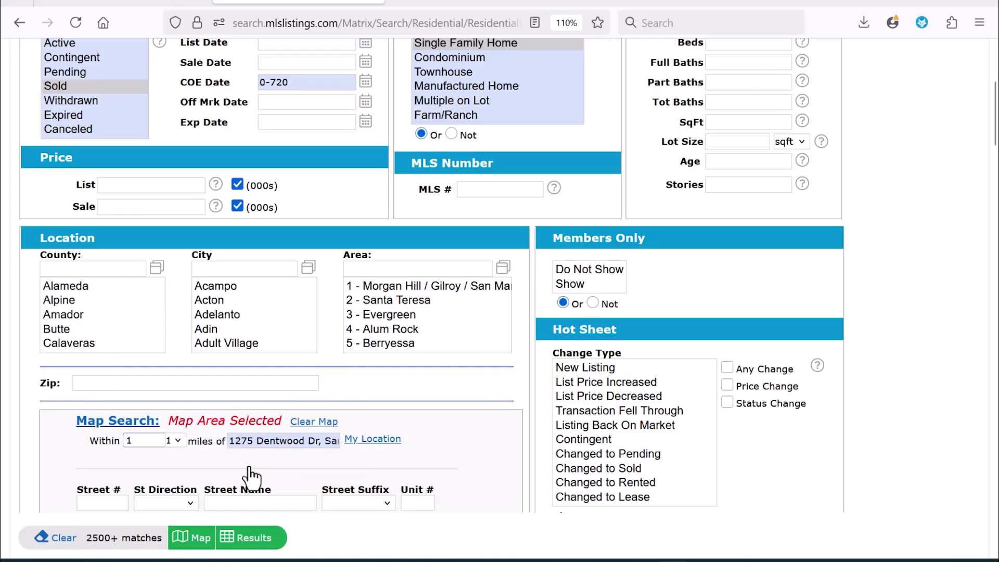
left_click(125, 430)
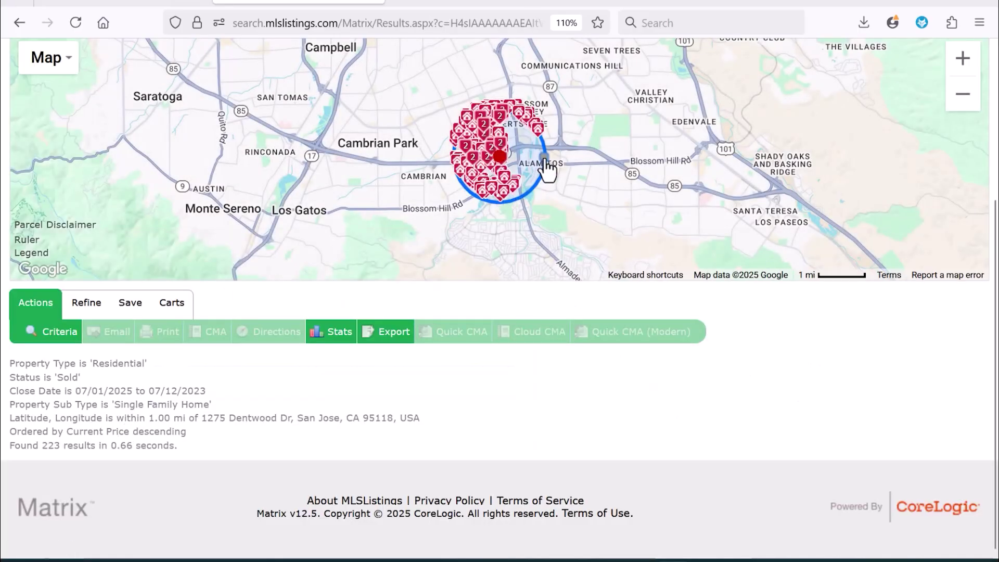
left_click_drag(547, 161, 596, 163)
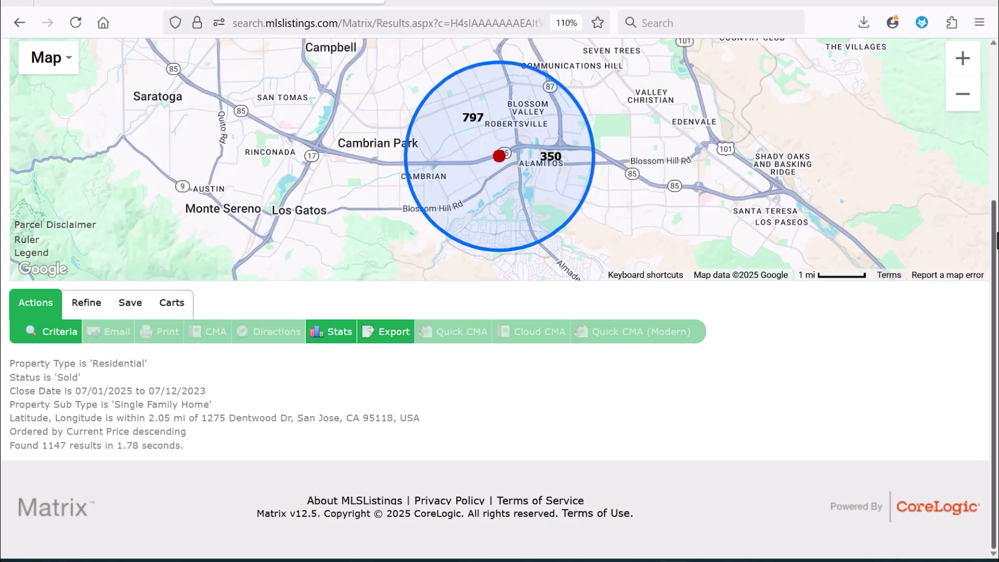
scroll(996, 200, "up", 4)
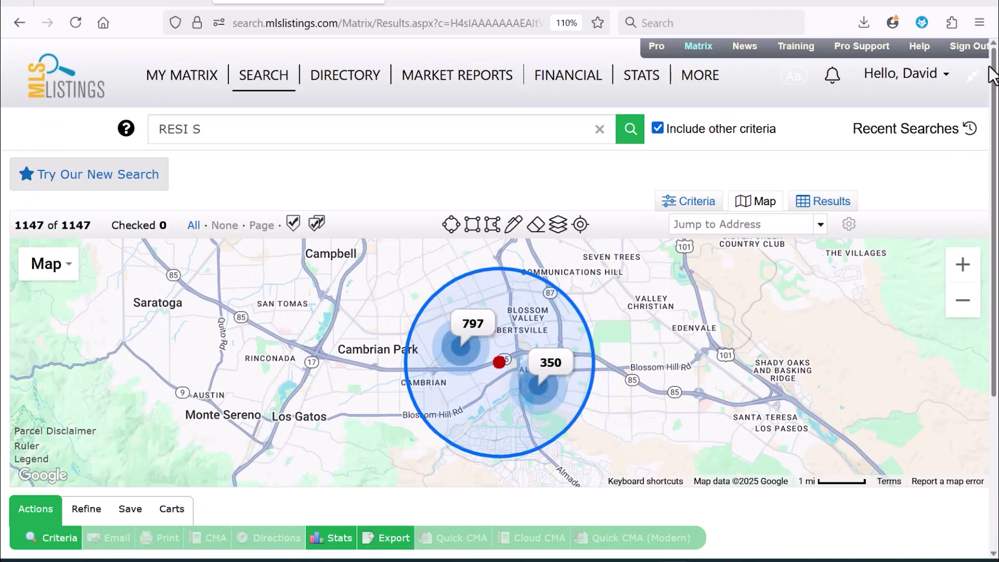
- Switch to the results table and search insertable columns for 'list' at the Street Address header
left_click(830, 207)
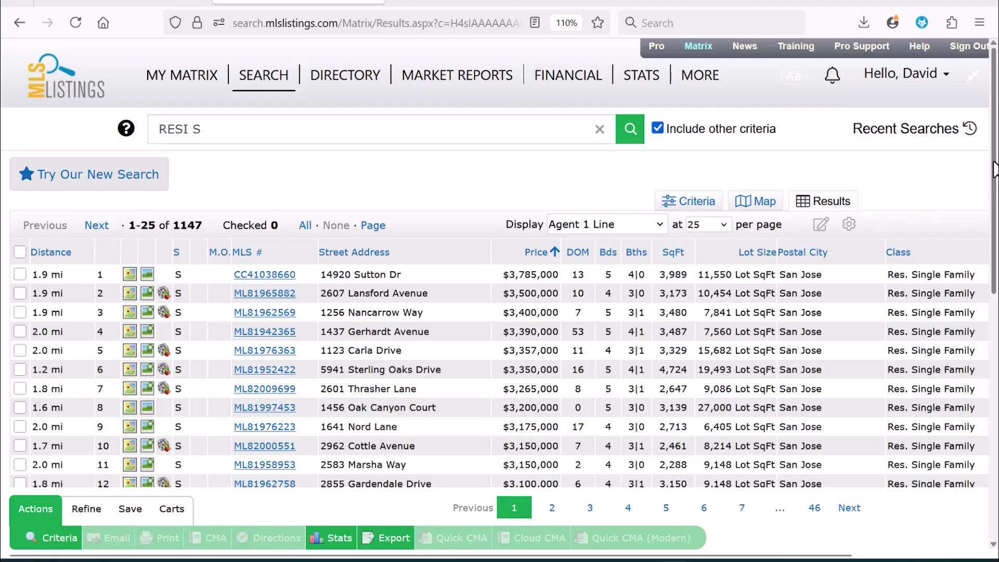
scroll(453, 276, "down", 3)
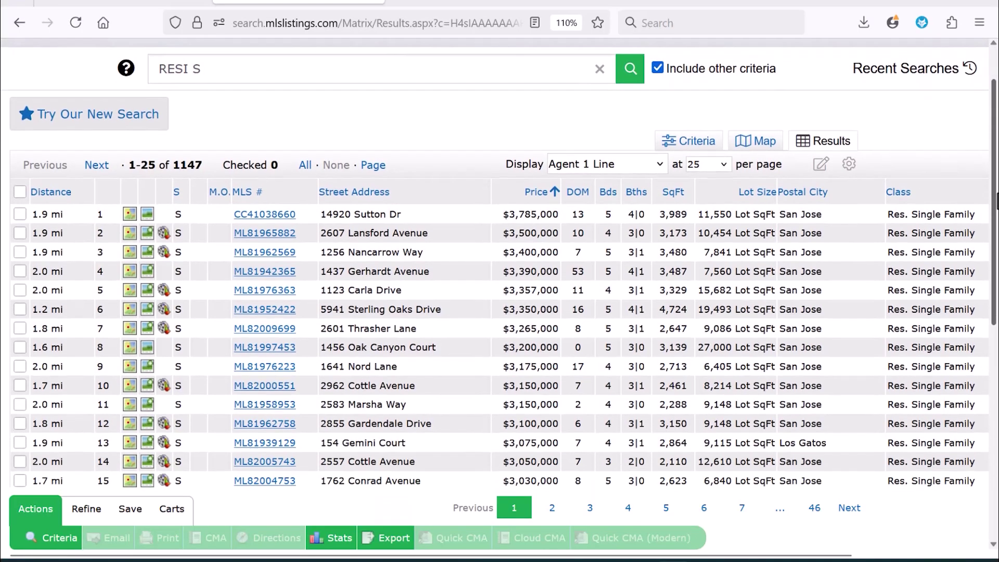
key("ctrl")
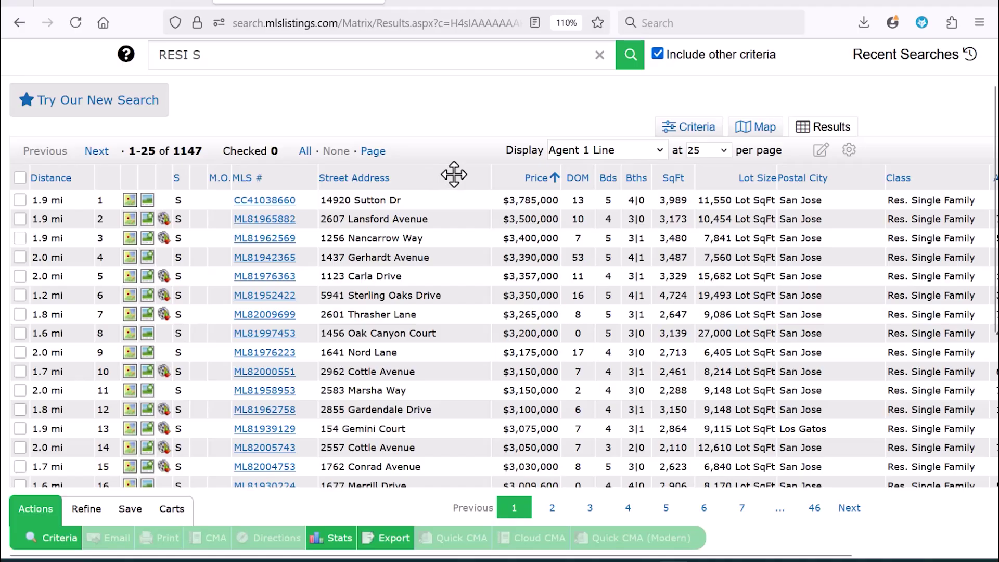
right_click(454, 175)
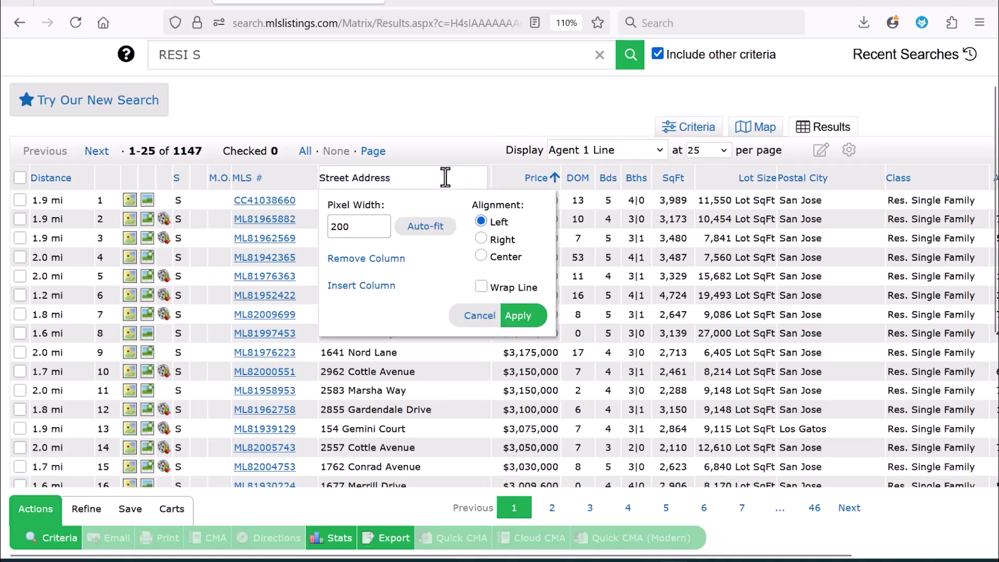
left_click(374, 286)
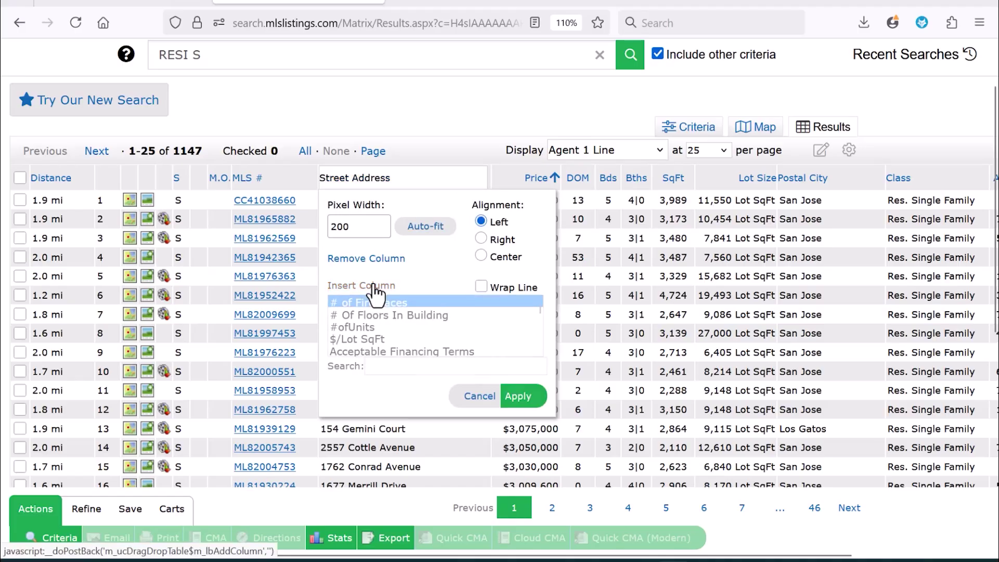
left_click(407, 367)
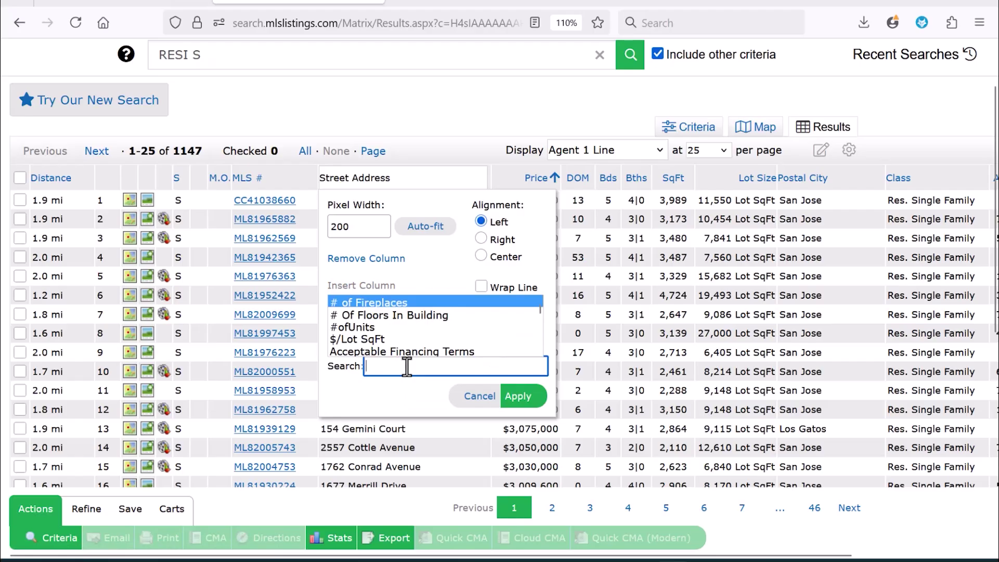
type("list")
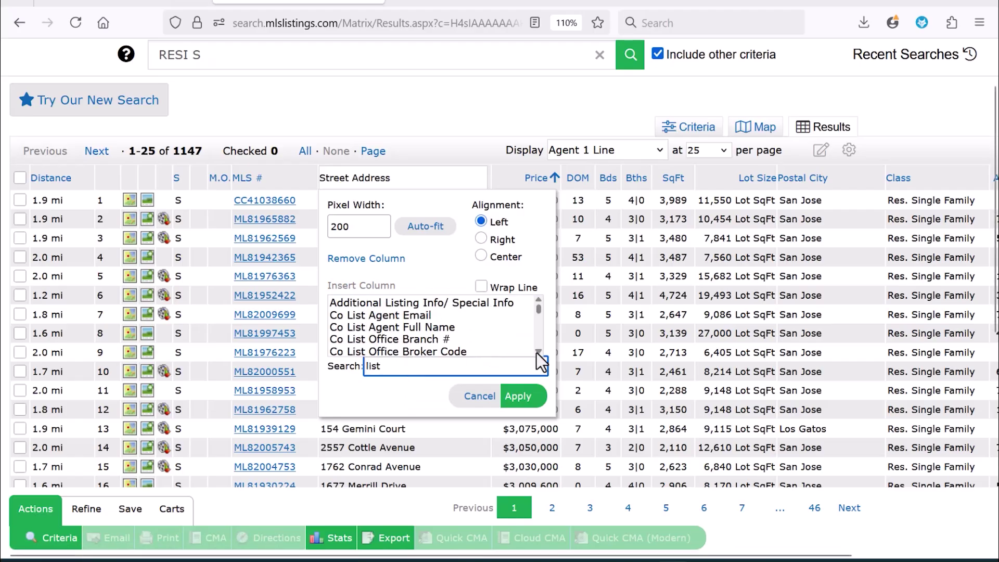
- Insert List Agent Email and List Agent Full Name columns after Street Address
left_click(538, 352)
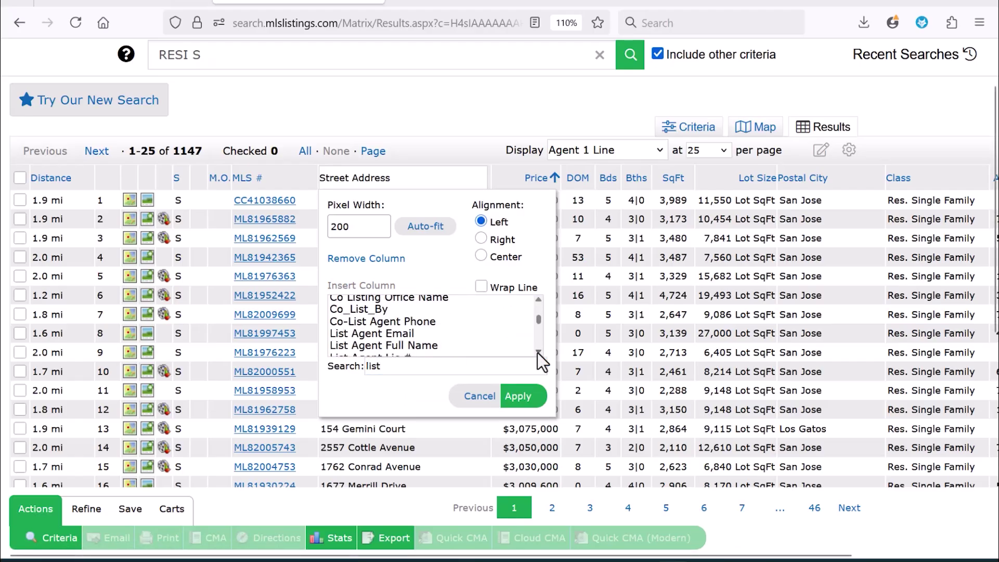
scroll(538, 353, "down", 1)
left_click(415, 312)
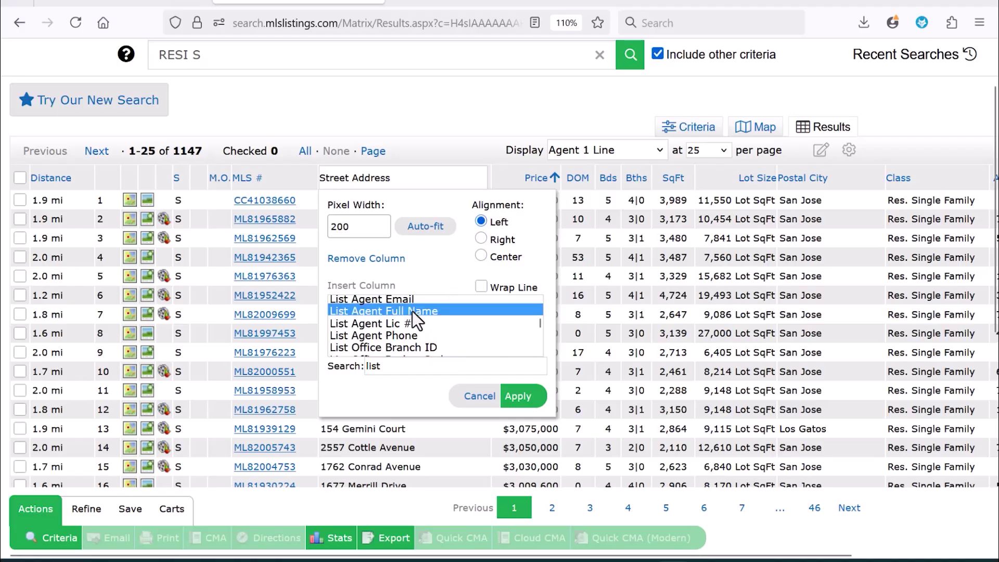
left_click(400, 300)
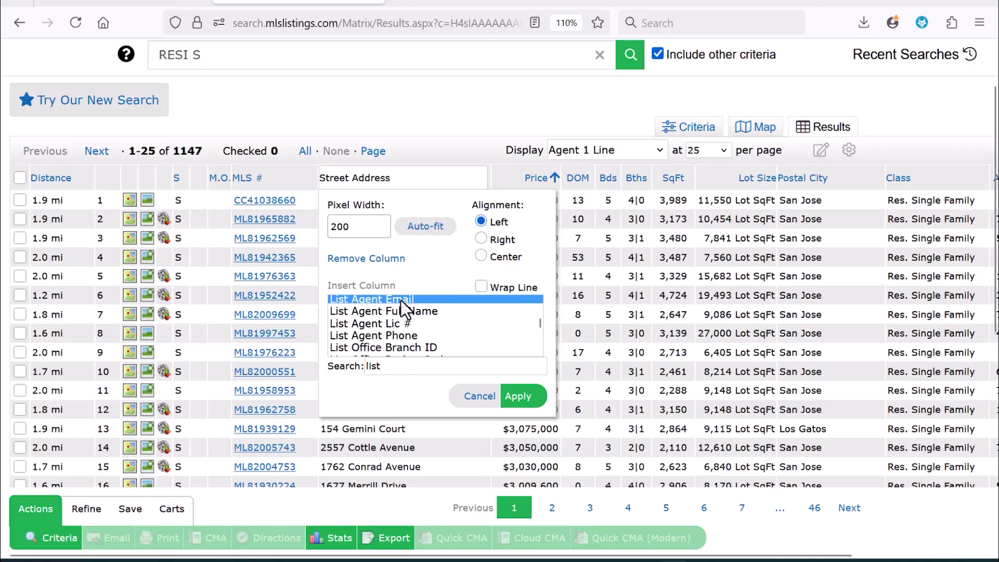
left_click(401, 310, "ctrl")
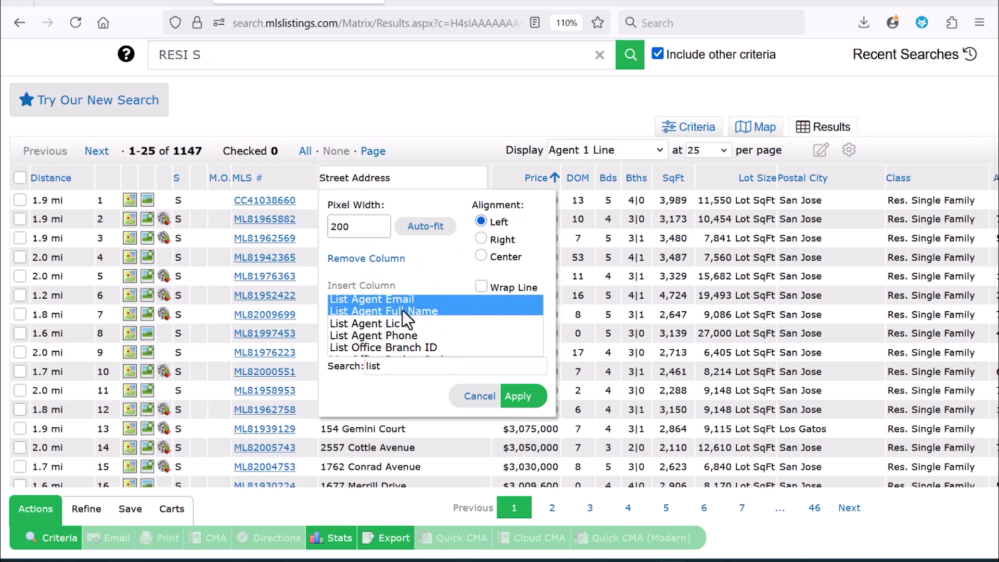
left_click(528, 401)
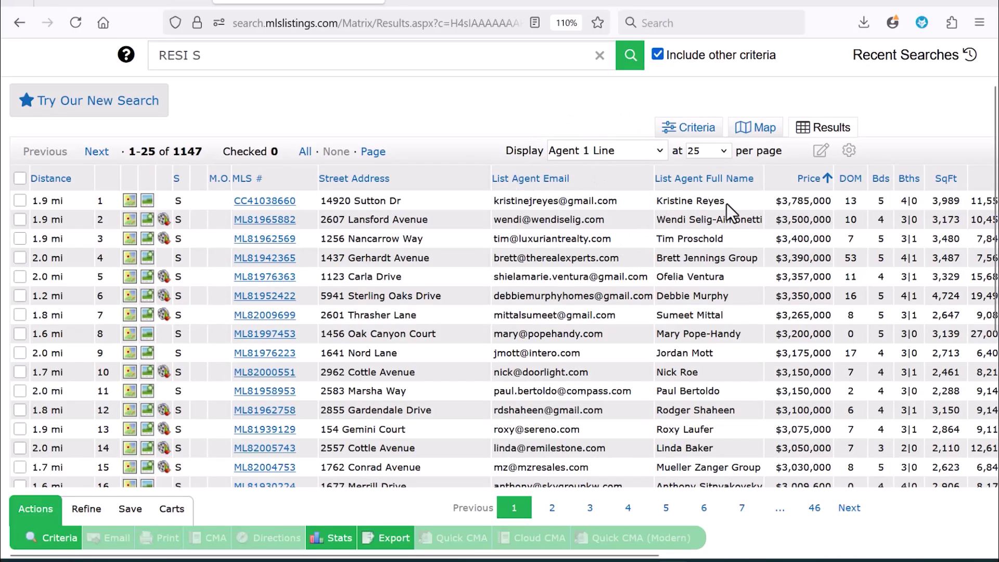
left_click(703, 182)
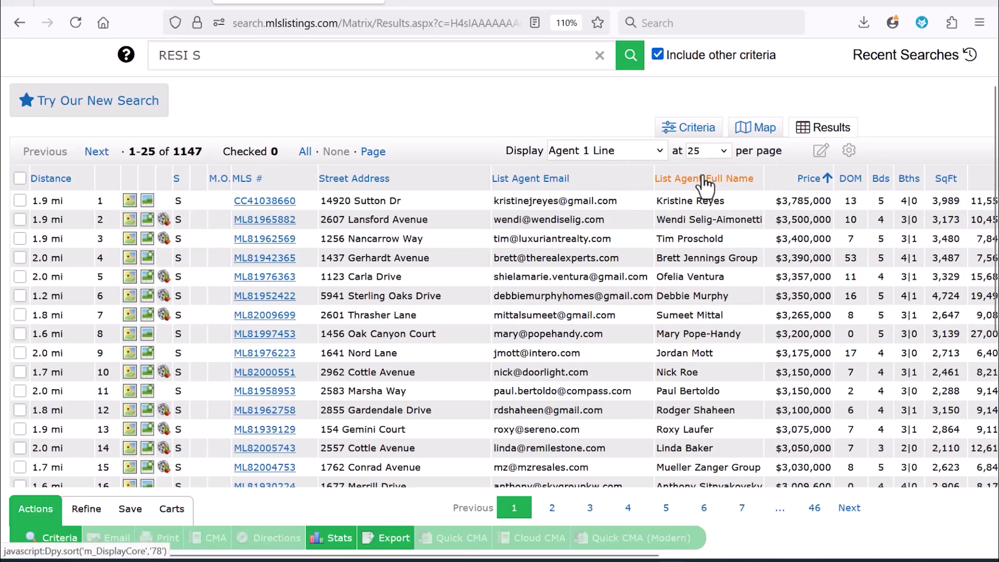
- Sort the 1147 sold results by the List Agent Full Name column
left_click(703, 178)
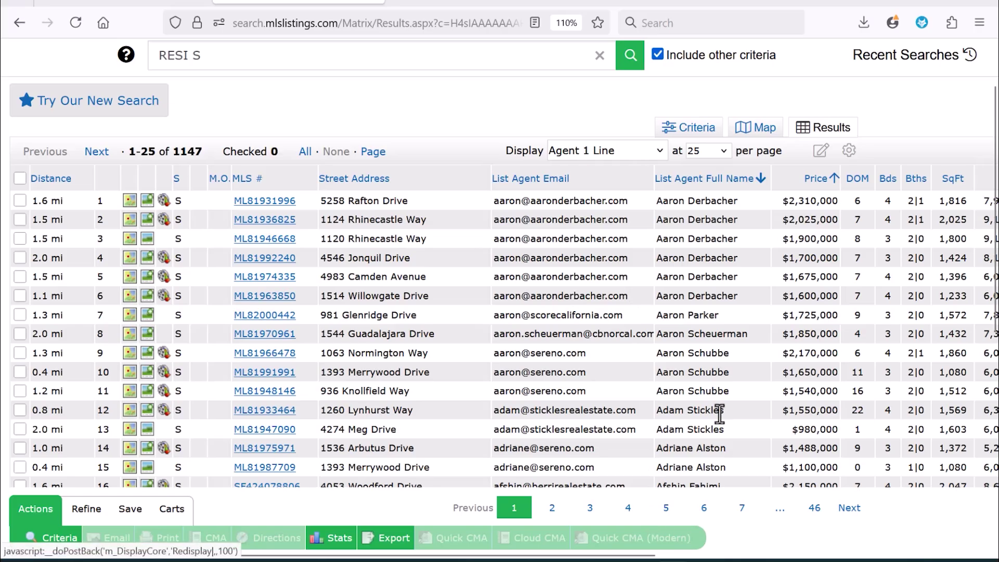
key("ctrl")
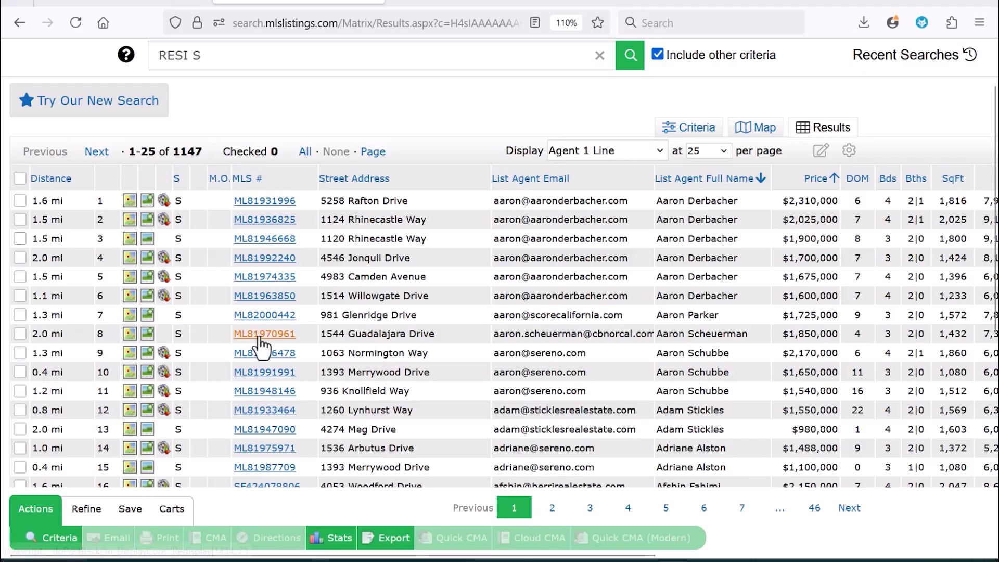
key("ctrl")
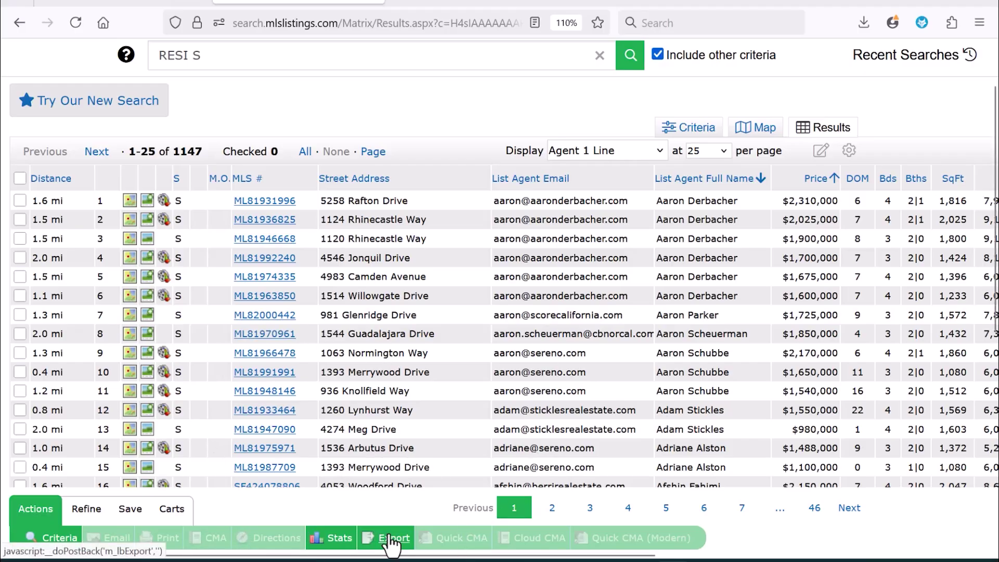
key("ctrl")
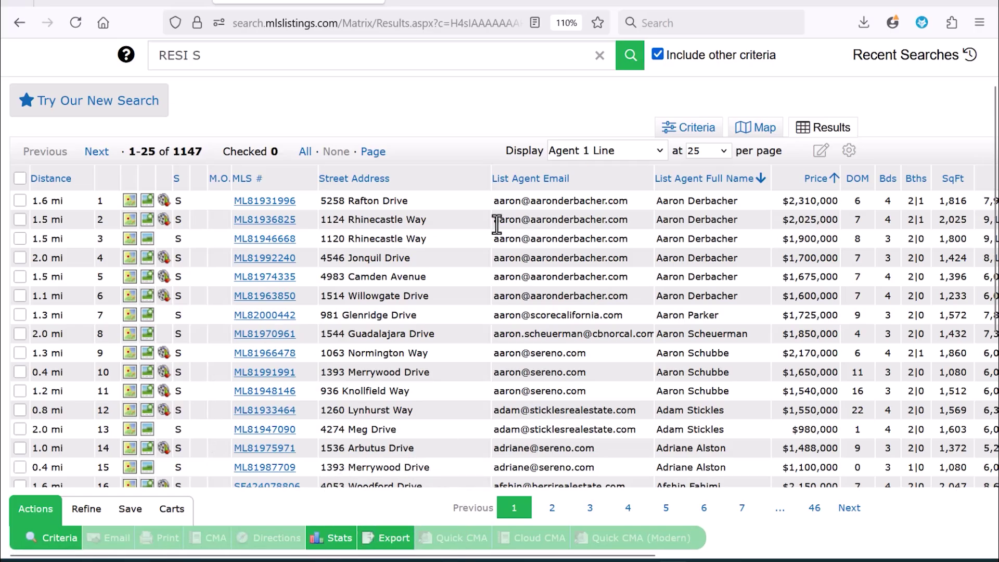
key("ctrl")
- Name the current column layout 'LA Info'
left_click(821, 153)
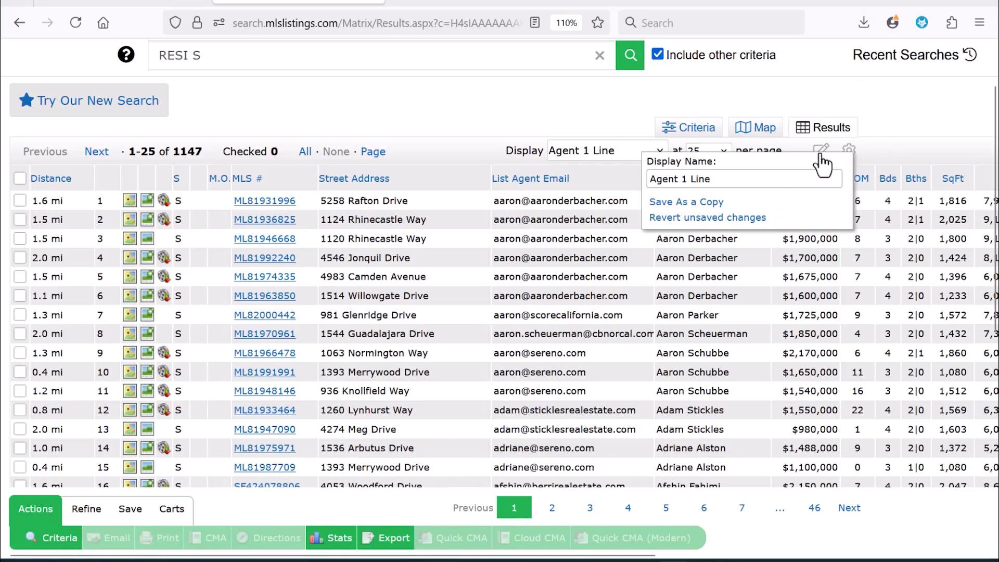
left_click_drag(745, 180, 492, 231)
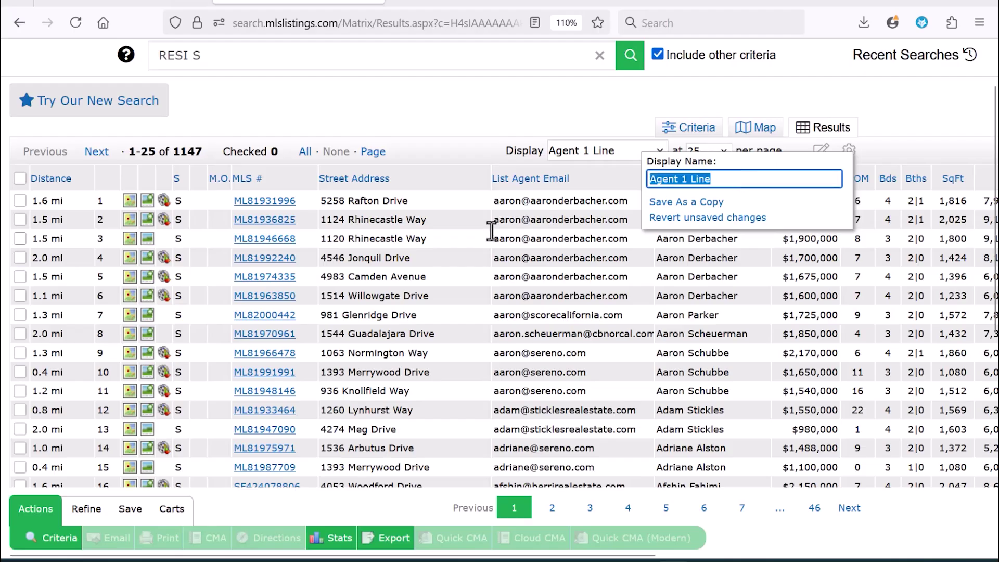
type("LA Info")
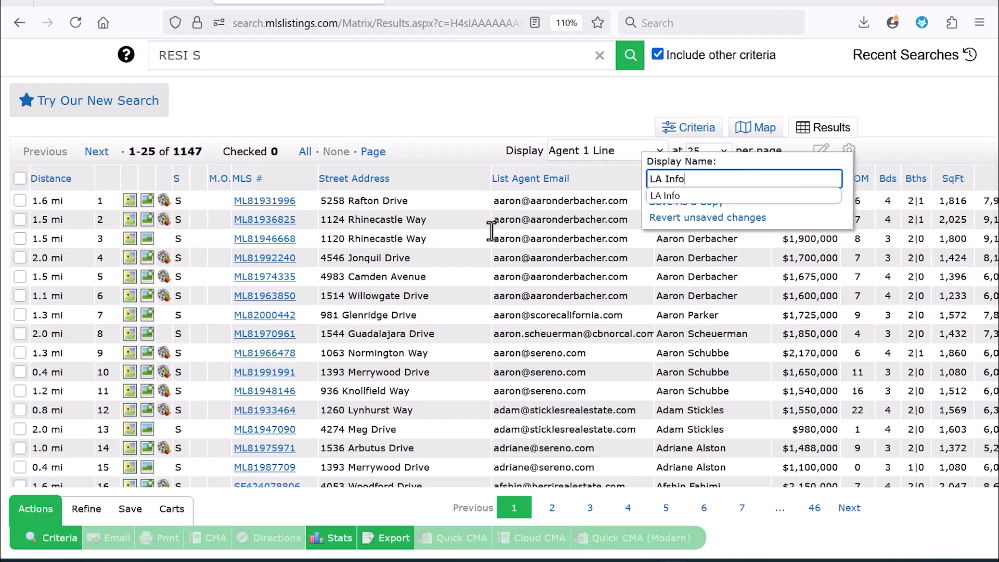
left_click(678, 196)
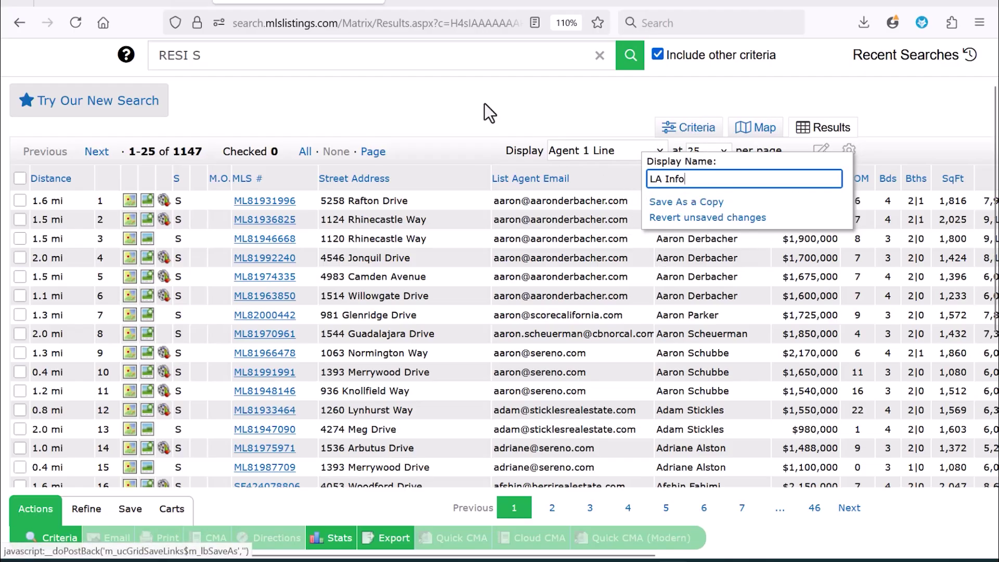
- Check the Street Address and List Agent Email column settings and saved displays, leaving them unchanged
left_click(425, 168)
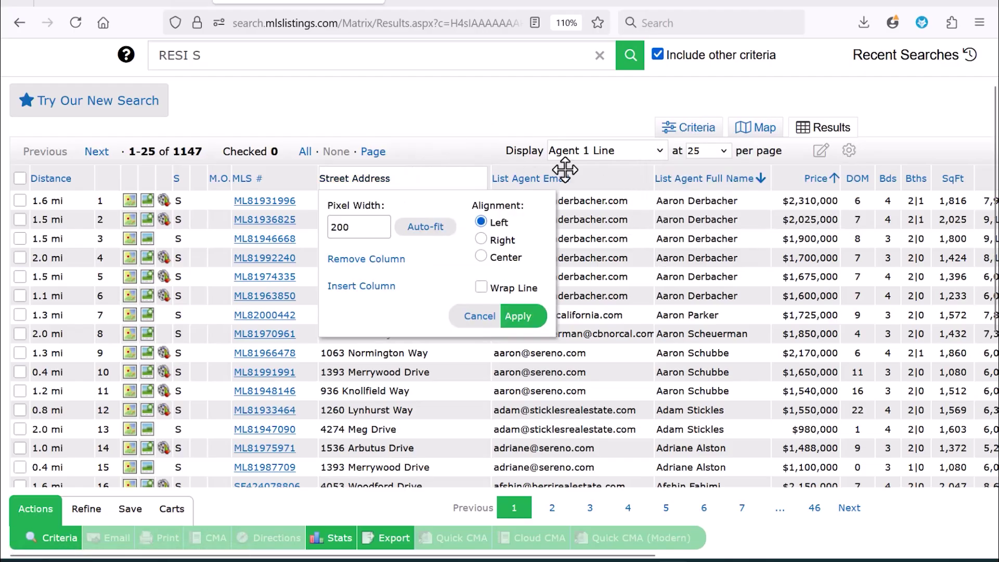
left_click(609, 172)
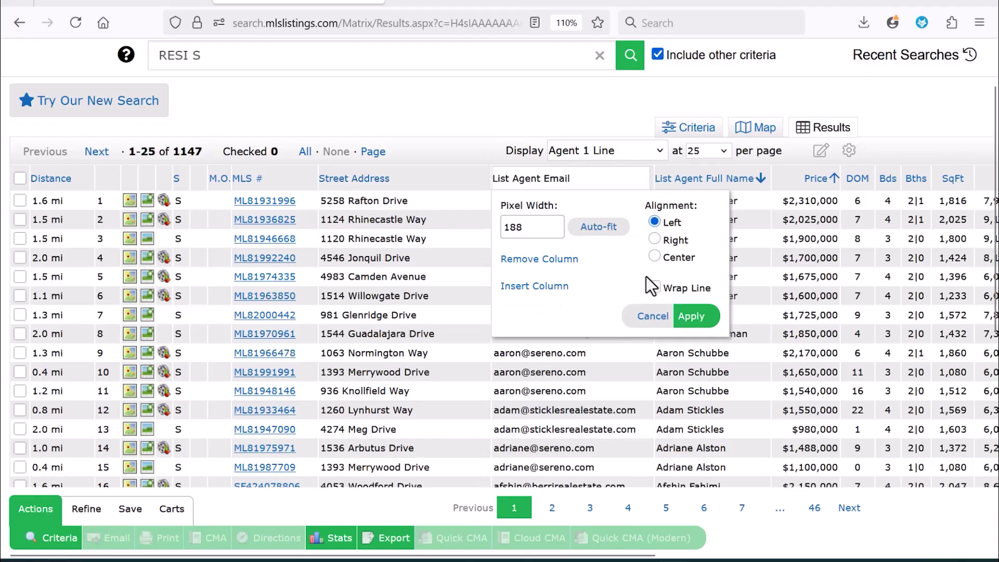
left_click(654, 312)
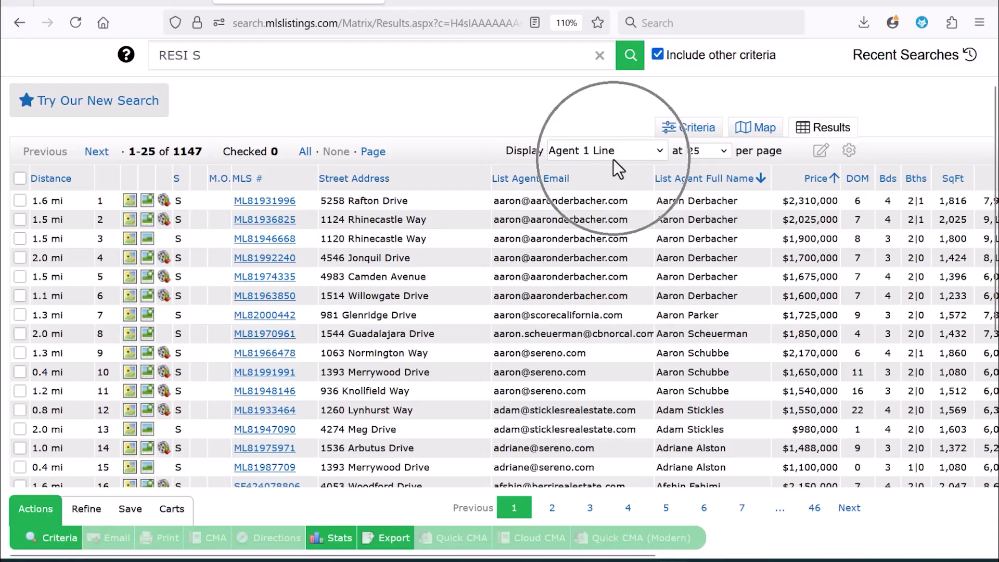
left_click(635, 156)
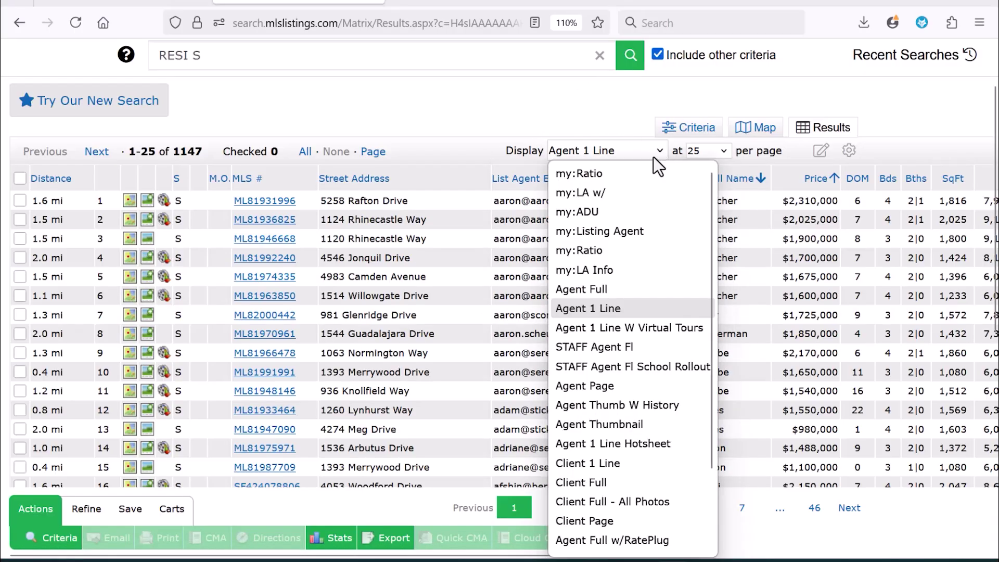
left_click(614, 233)
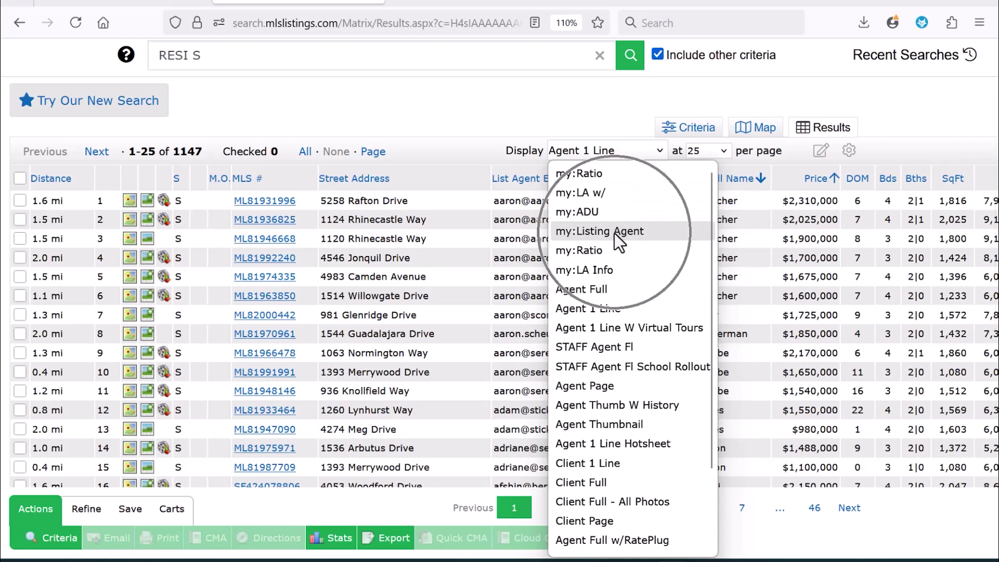
left_click(613, 270)
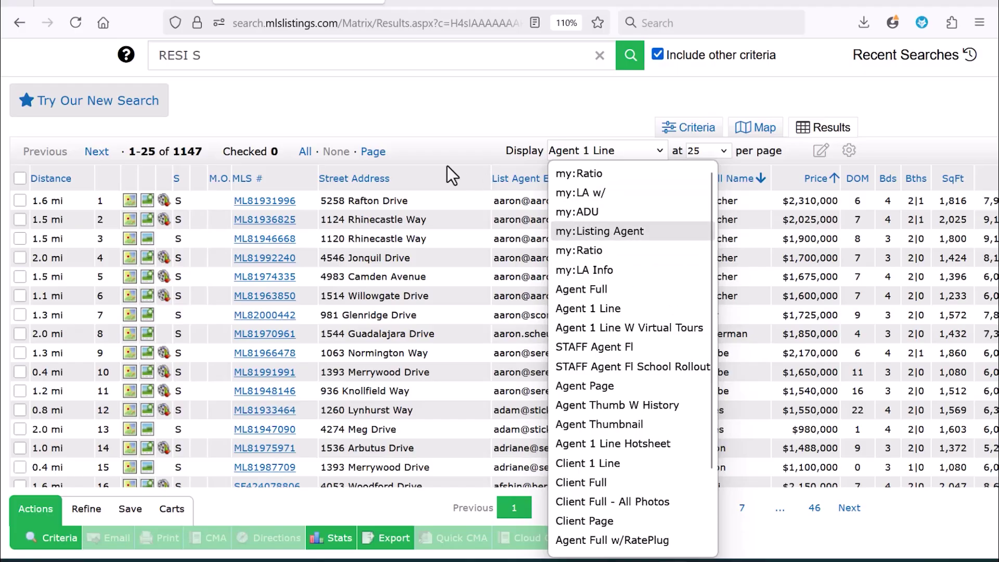
left_click(444, 146)
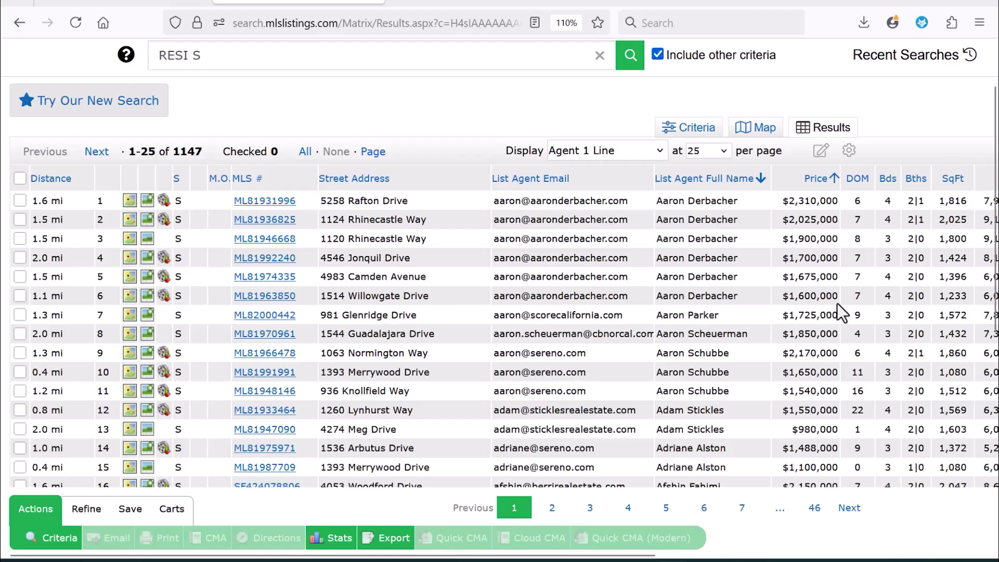
- Start a Public Record tax search with Owner Occupied set to No and view its map
scroll(532, 125, "up", 2)
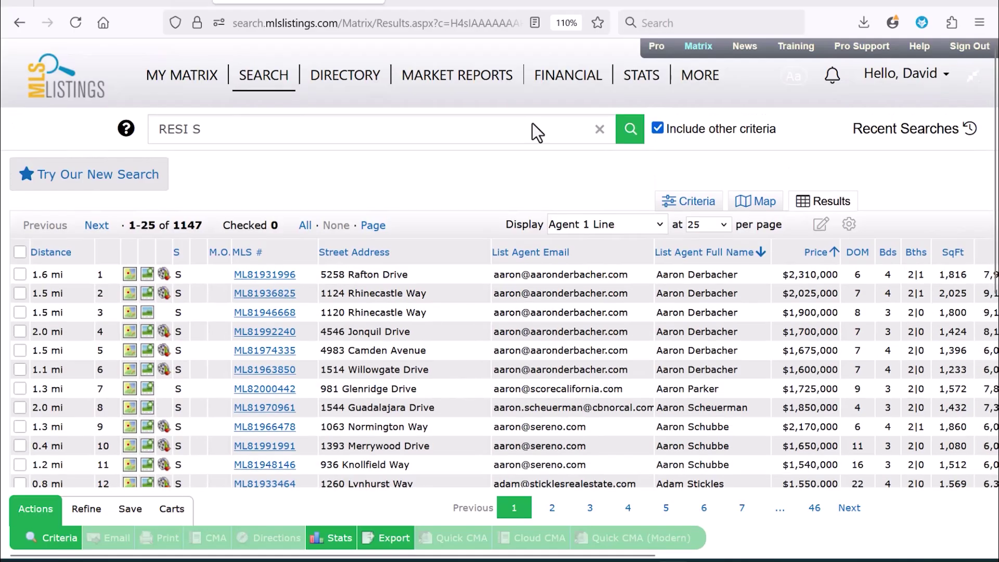
mouse_move(271, 79)
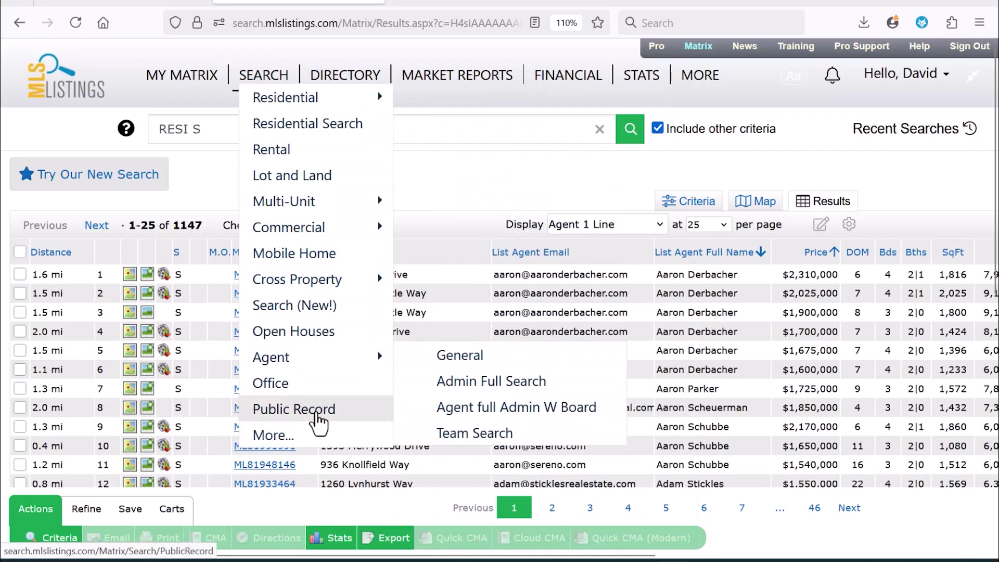
left_click(316, 414)
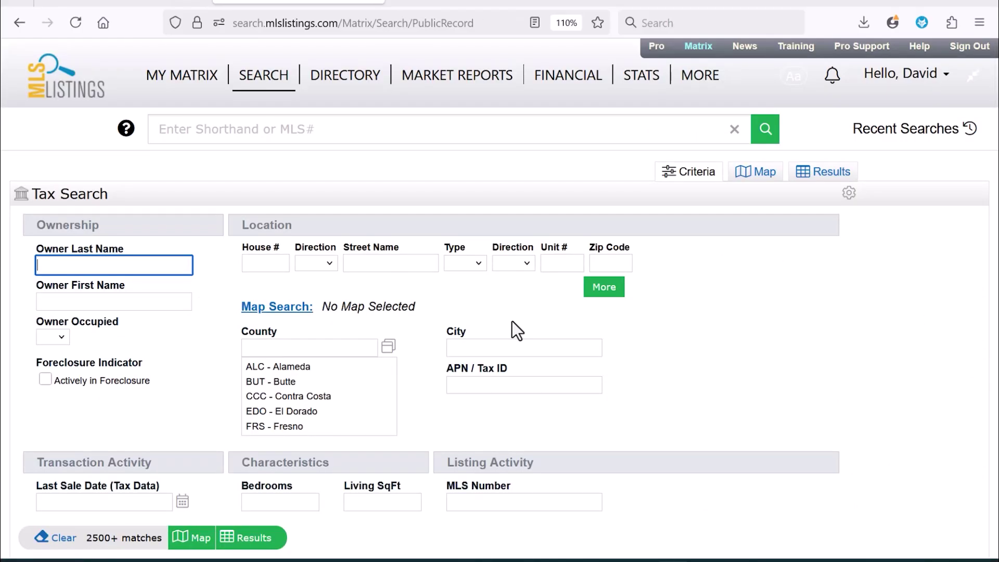
left_click(61, 338)
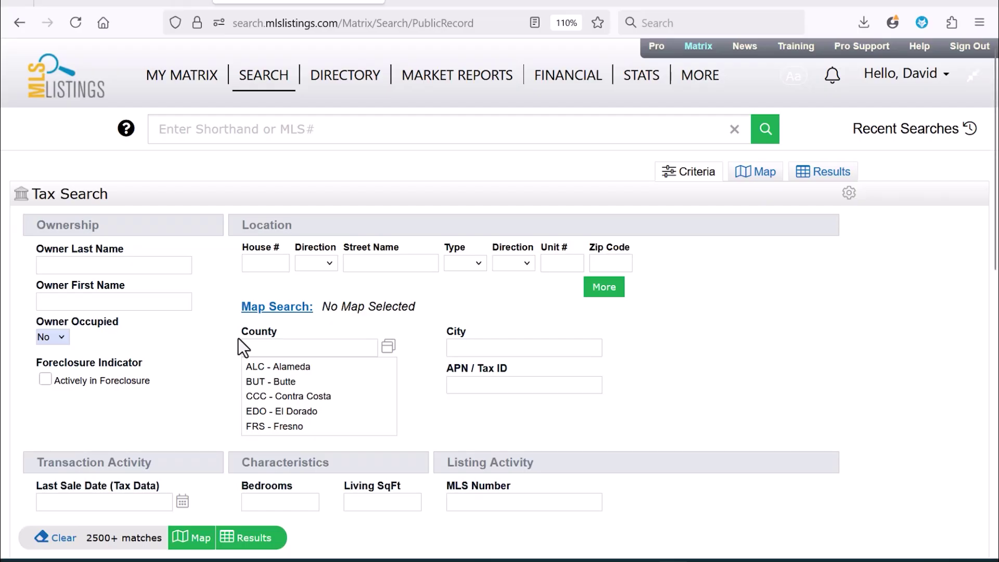
left_click(263, 315)
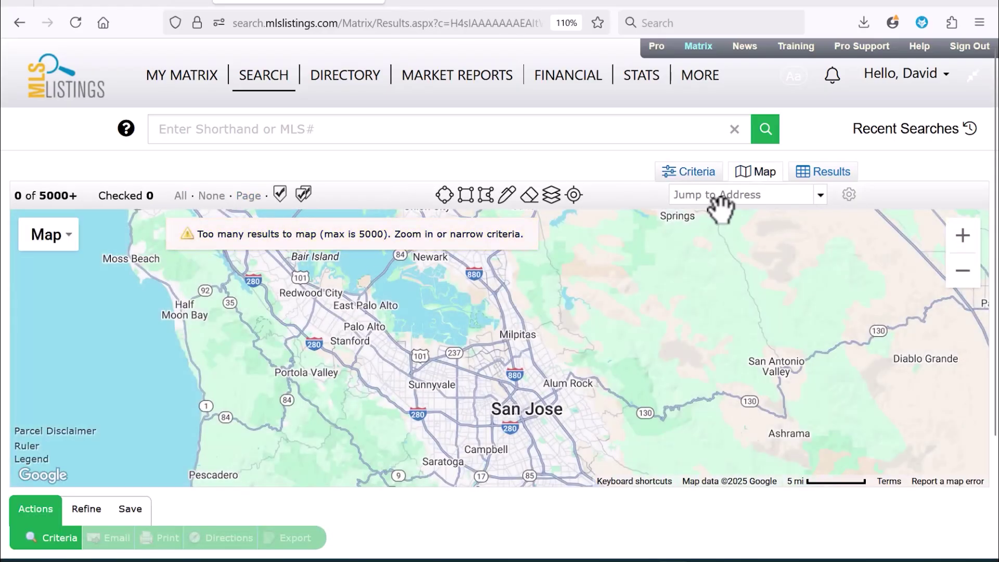
left_click(730, 196)
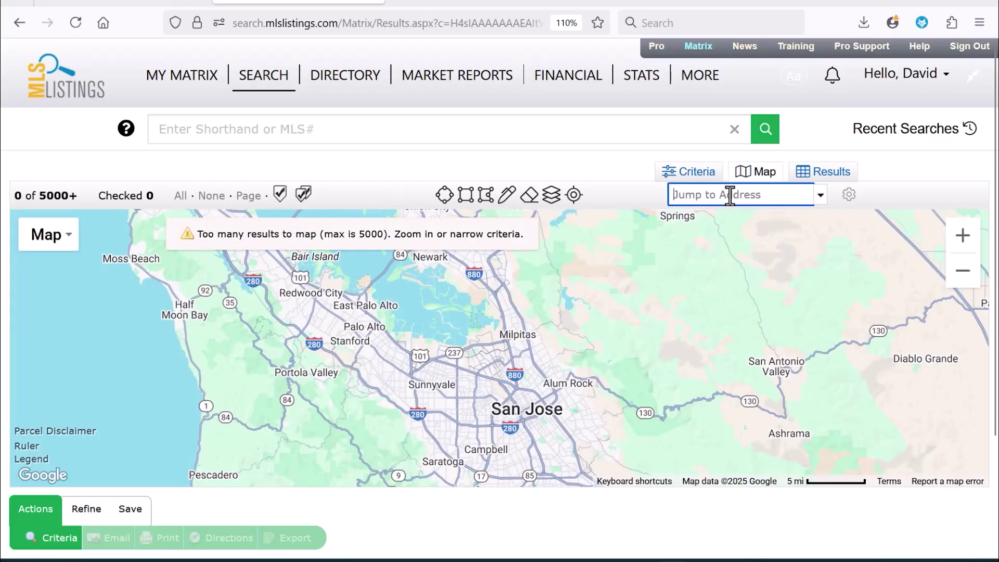
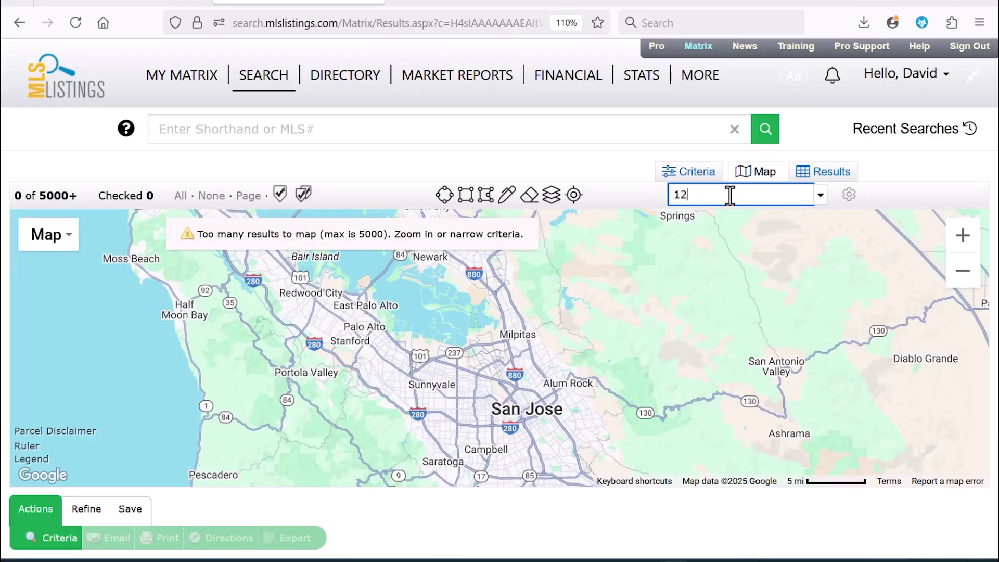
key("Return")
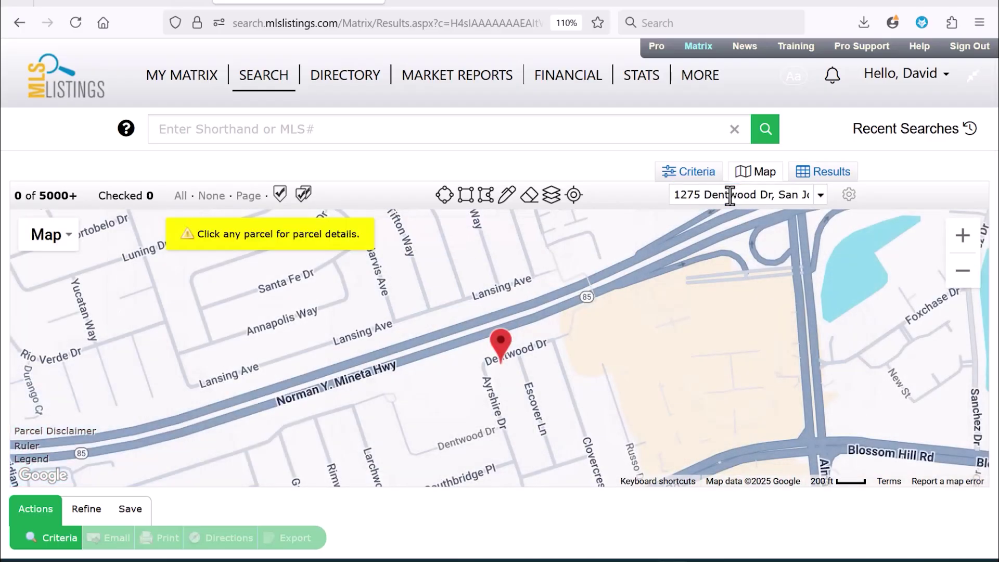
key("ctrl")
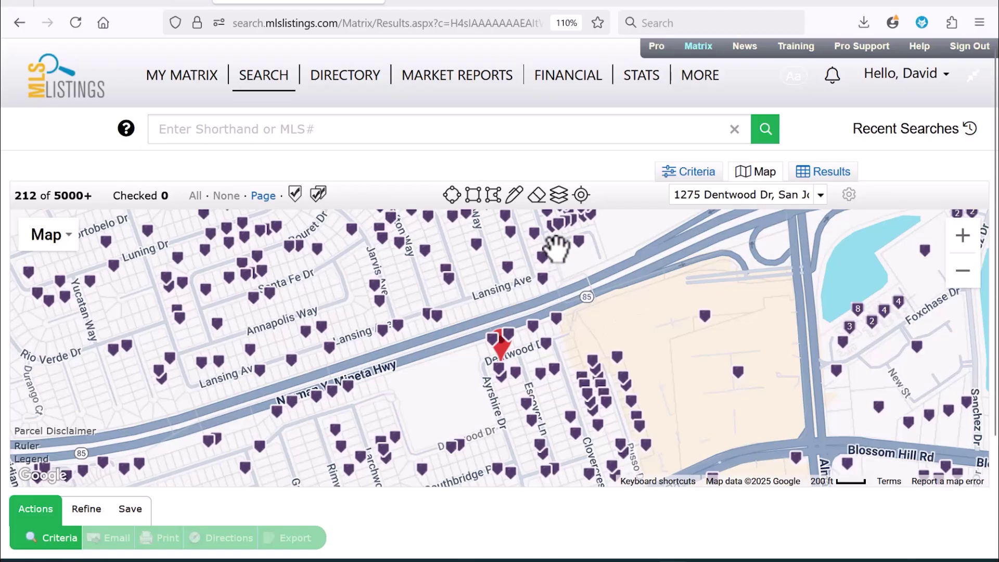
- Draw a radius circle around the Dentwood Dr pin and list its 677 parcels as a table
left_click(452, 195)
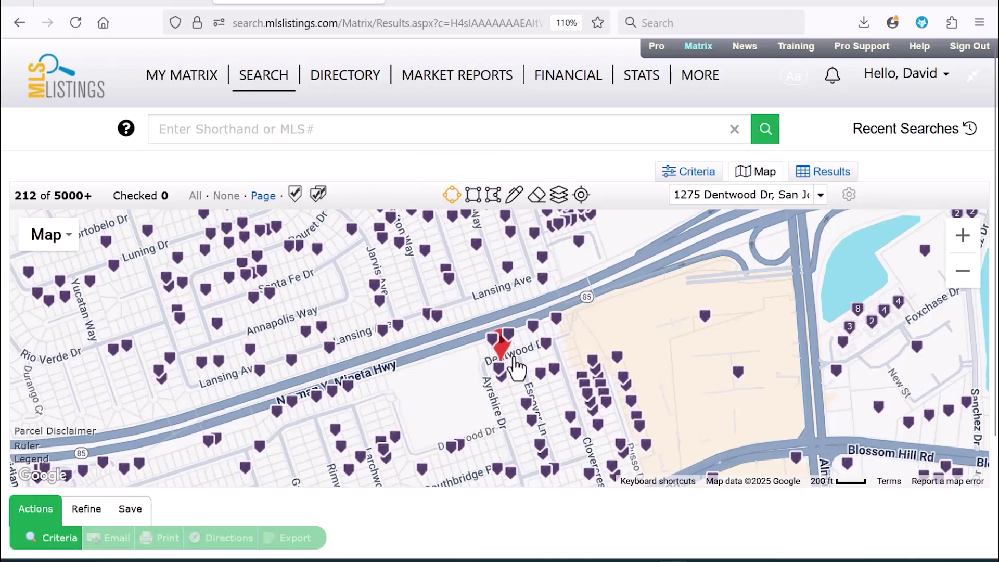
mouse_move(512, 356)
left_mouse_down()
mouse_move(359, 372)
mouse_move(85, 360)
mouse_move(118, 362)
left_mouse_up()
left_click(964, 273)
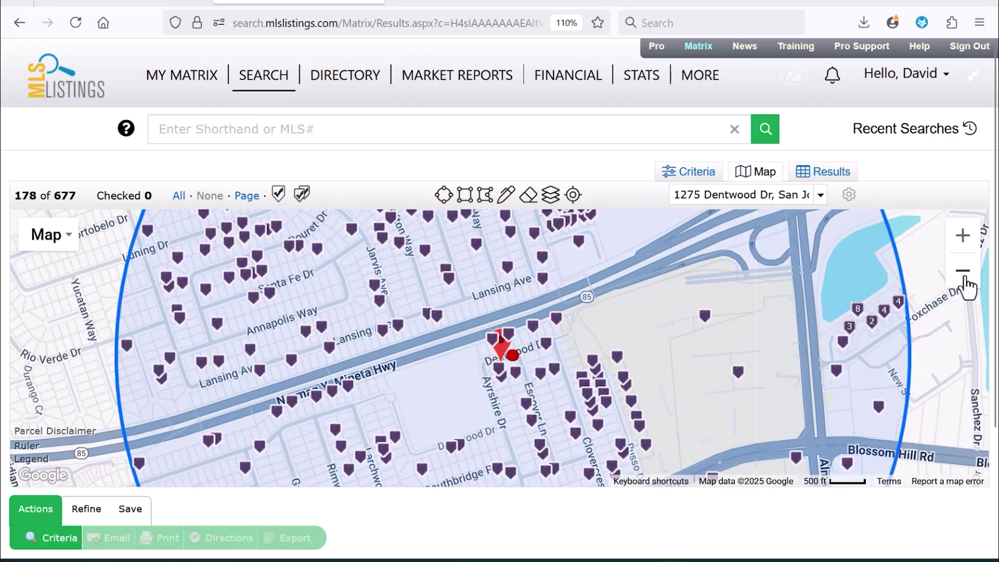
left_click(963, 275)
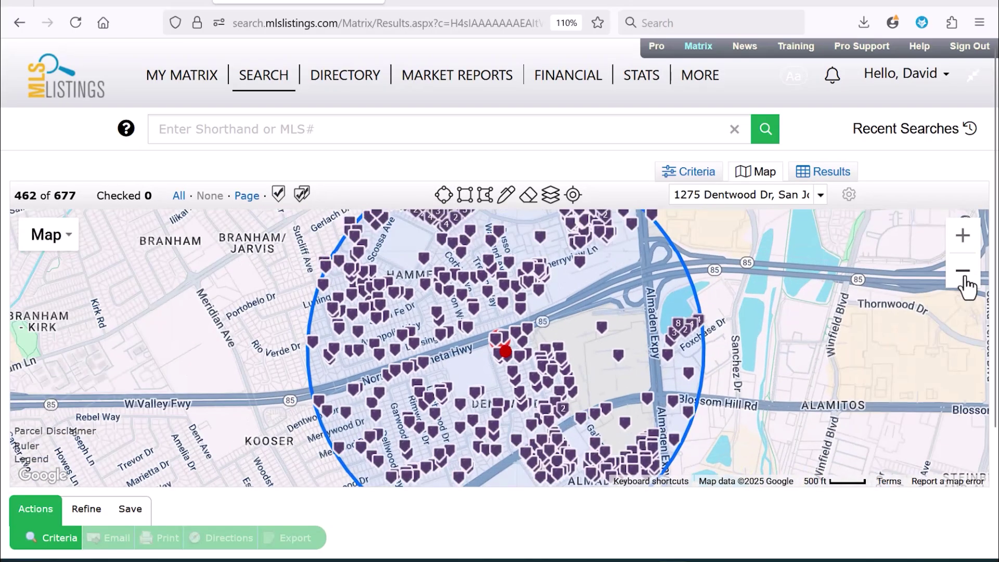
left_click(964, 275)
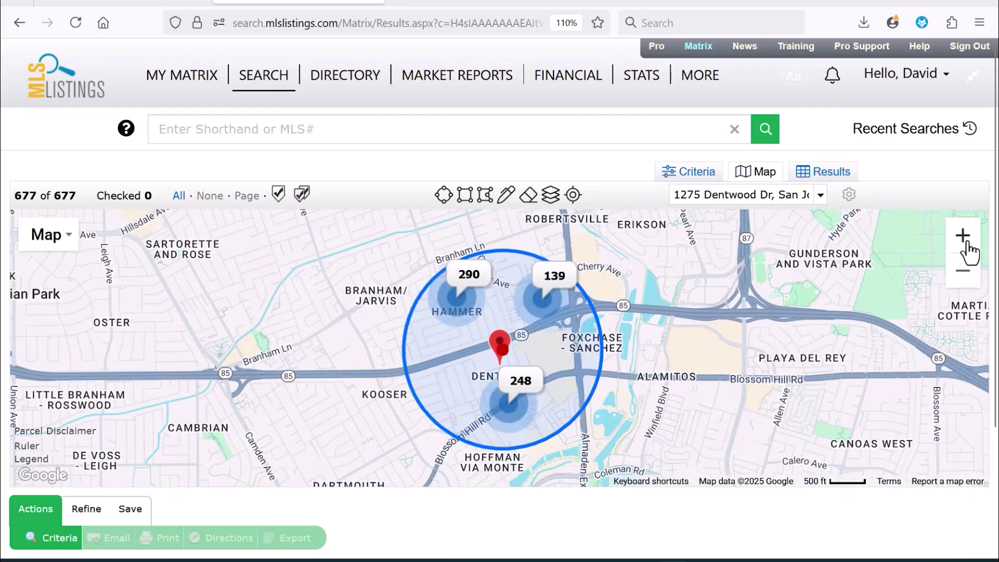
left_click(965, 241)
left_click(964, 241)
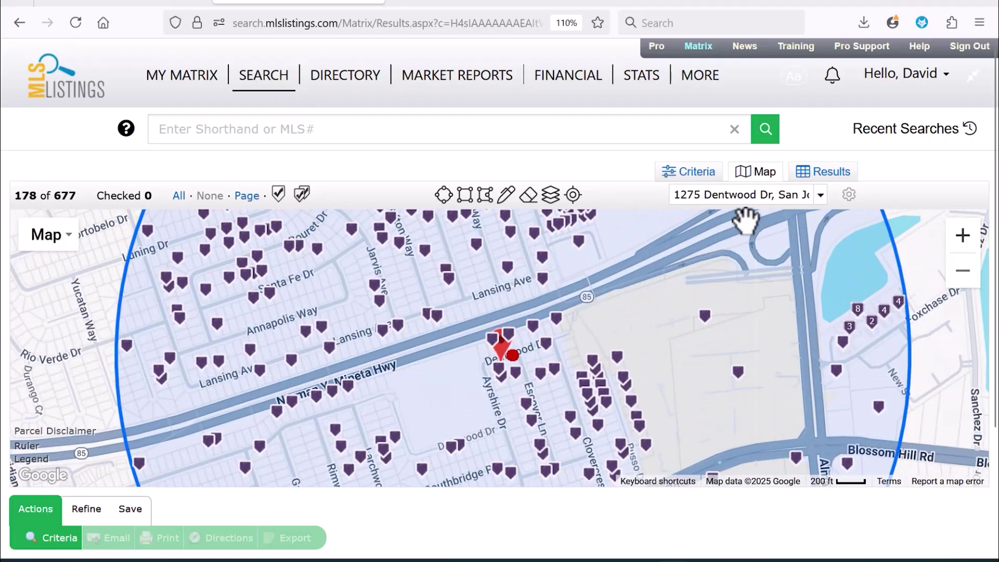
left_click(833, 179)
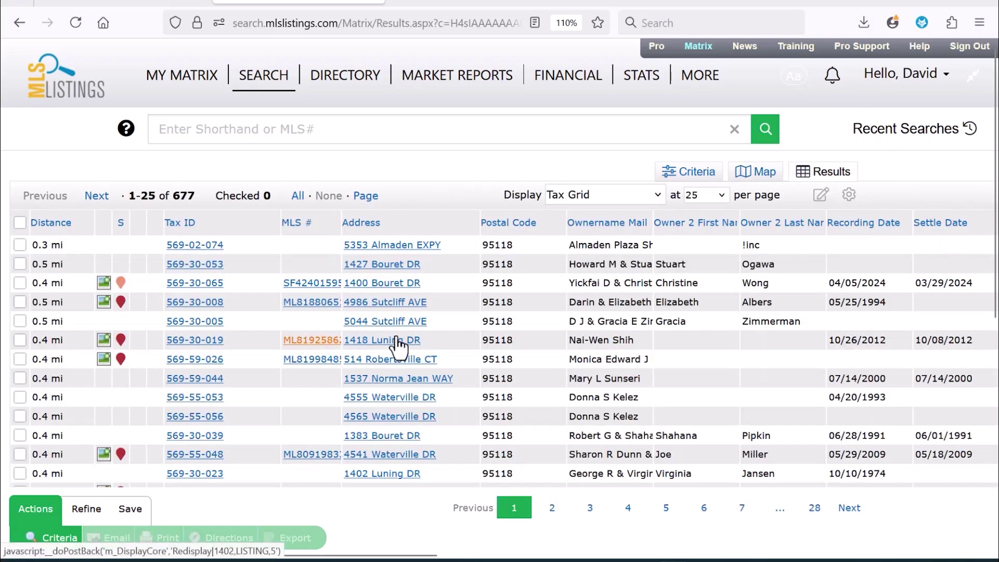
- Check all 677 records and print them as Mail Labels 5160 Occupant Property Address PDF
left_click(598, 265)
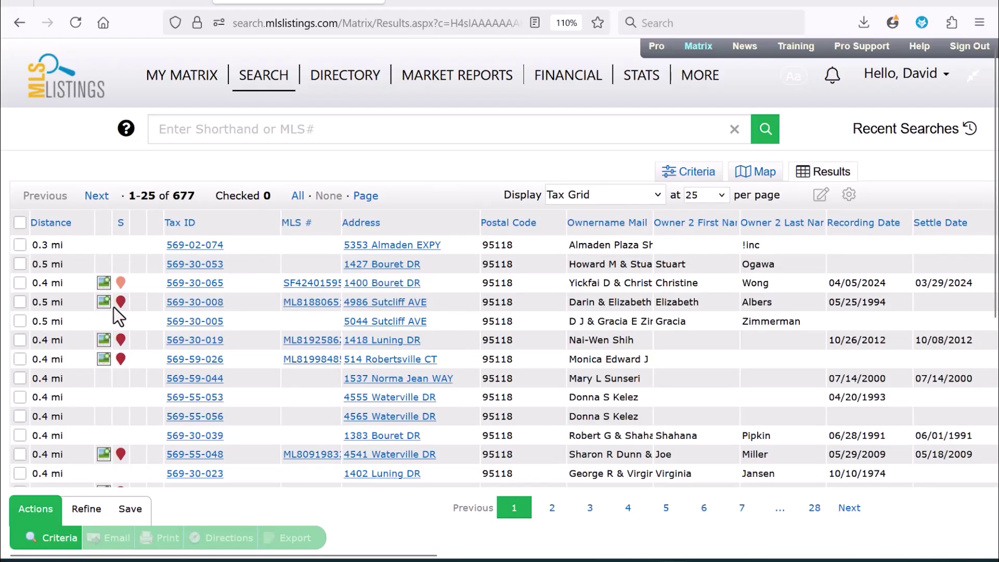
left_click(298, 198)
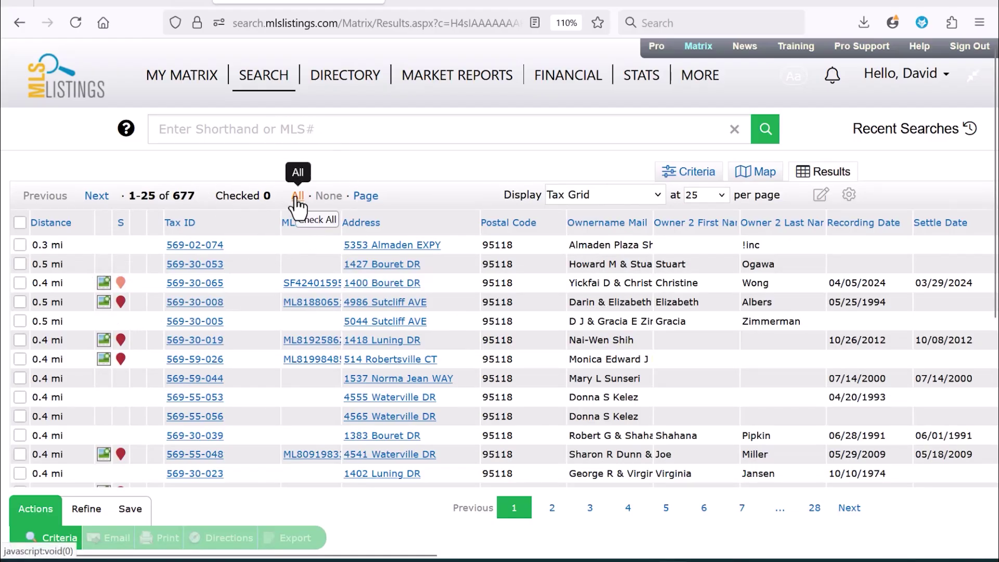
left_click(170, 539)
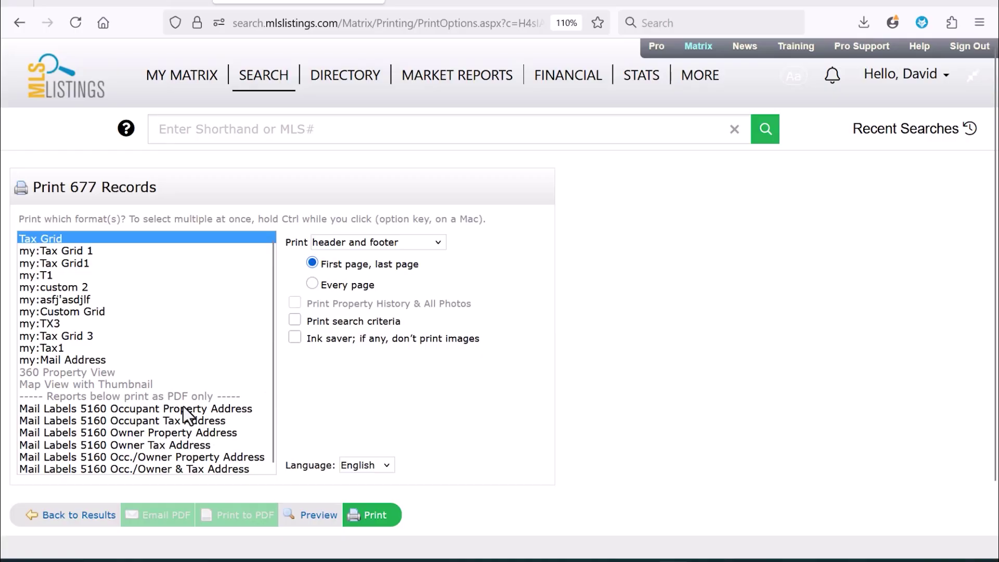
left_click(183, 409)
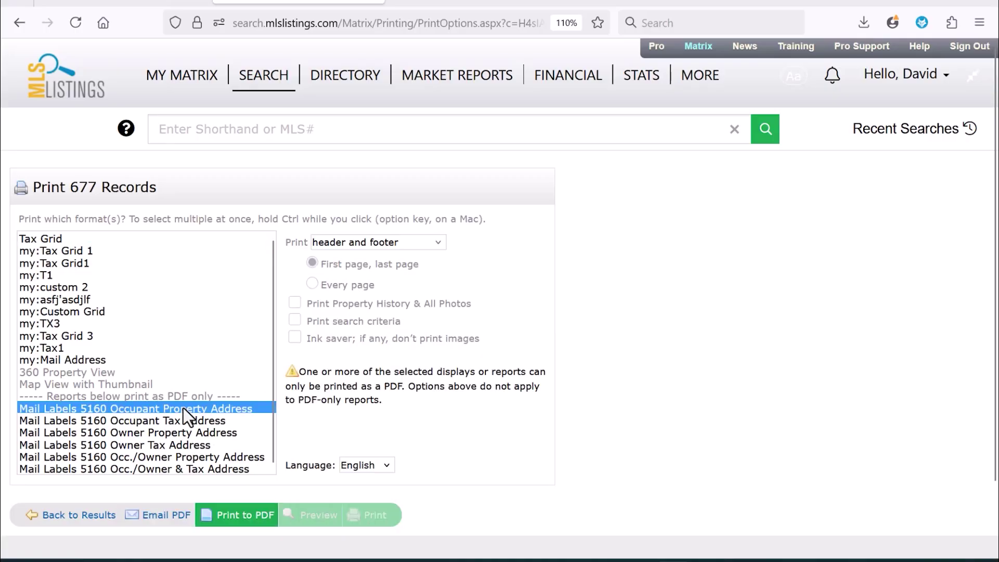
left_click(249, 518)
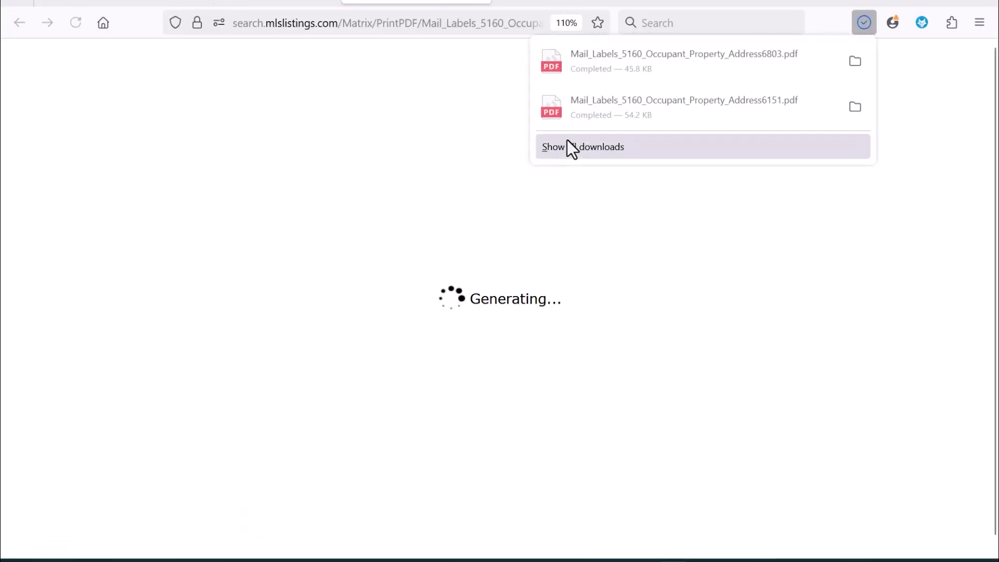
- Open the downloaded 23-page mailing-labels PDF from Firefox's downloads panel
left_click(648, 66)
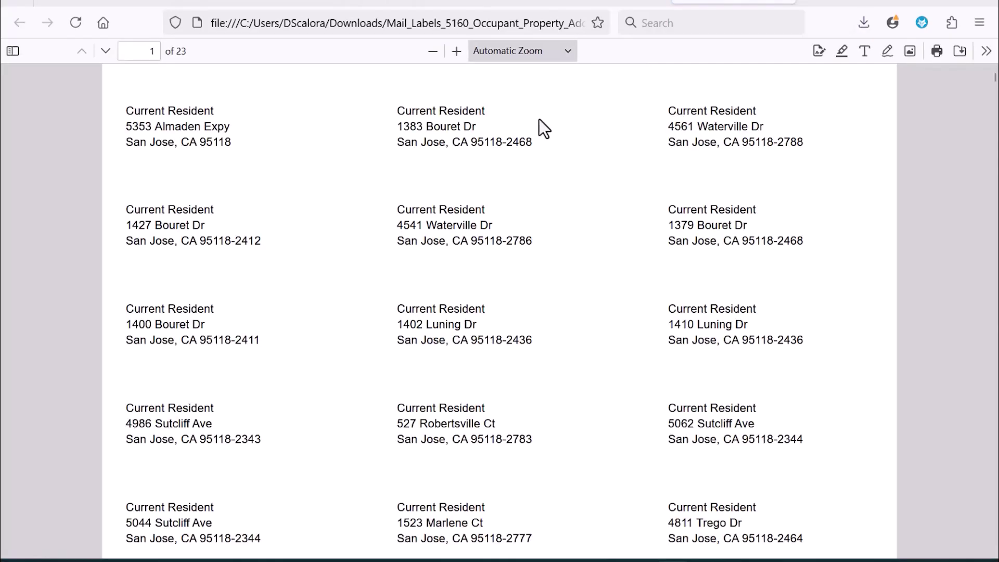
left_click(511, 269)
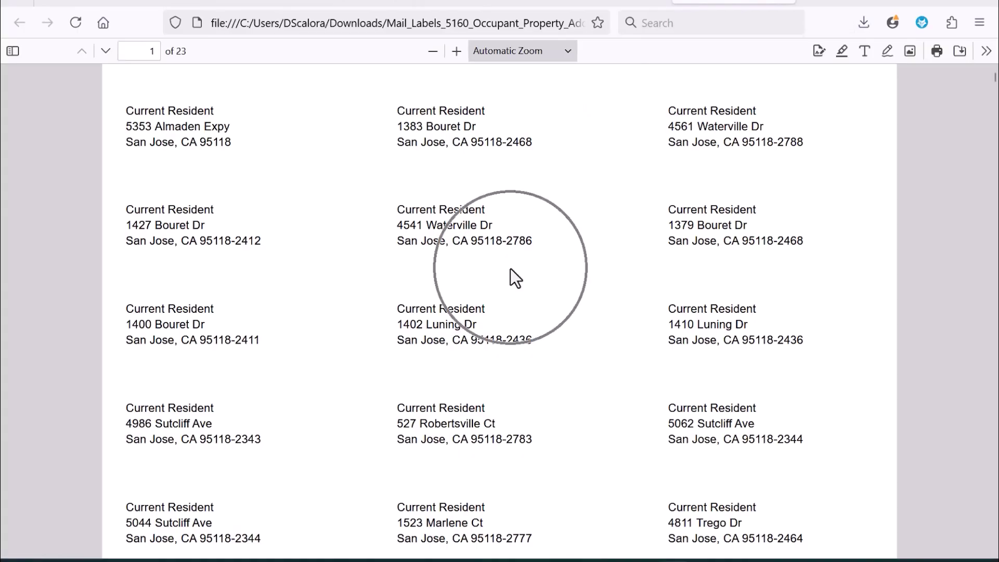